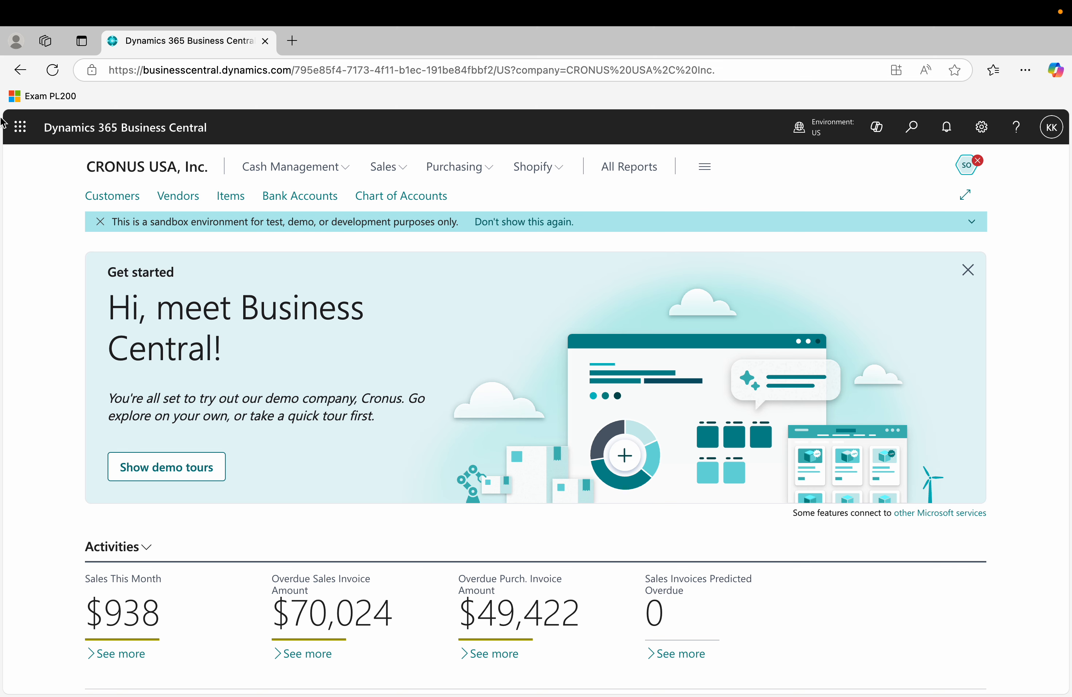
# Search for 'assisted set' and open the Assisted Setup page.
pyautogui.click(21, 131)
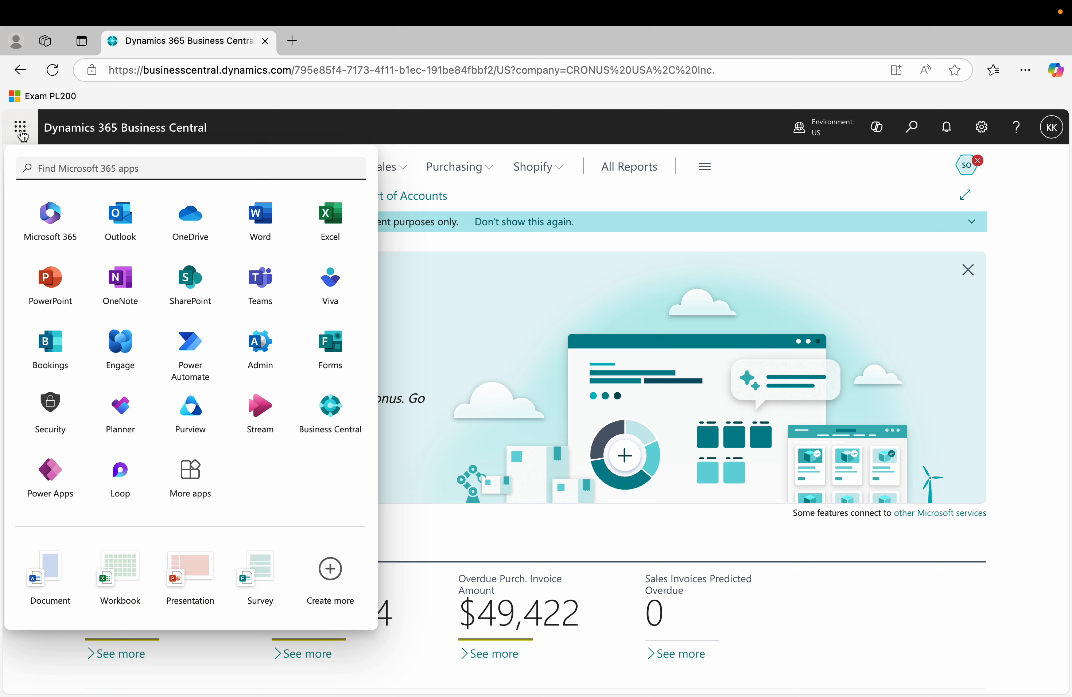
pyautogui.click(21, 131)
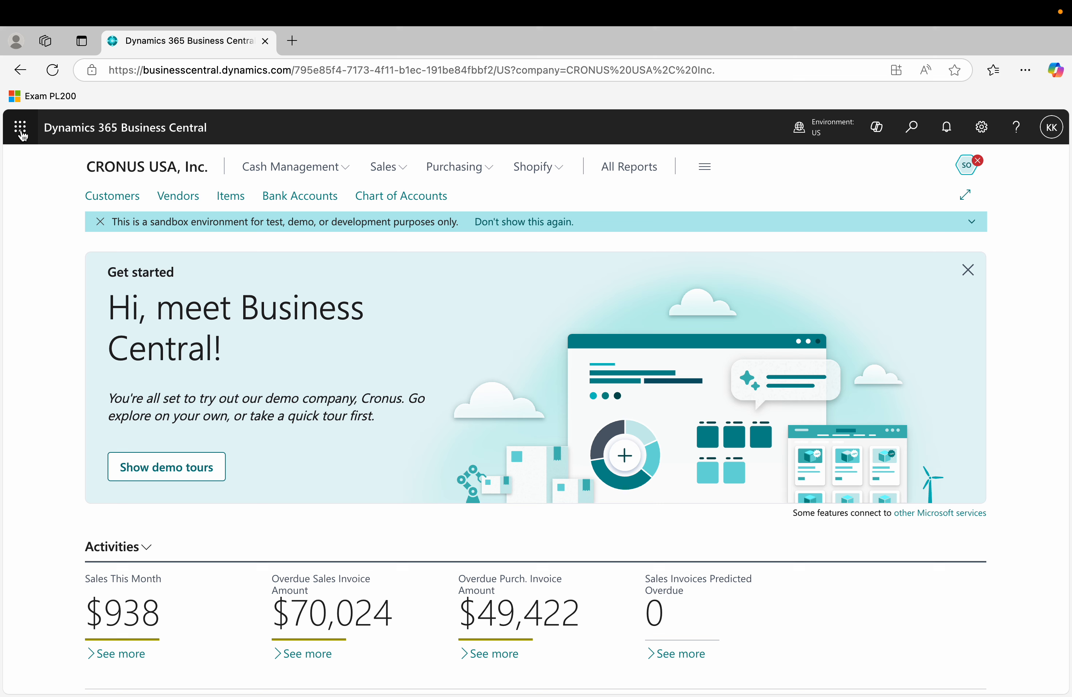
pyautogui.click(911, 129)
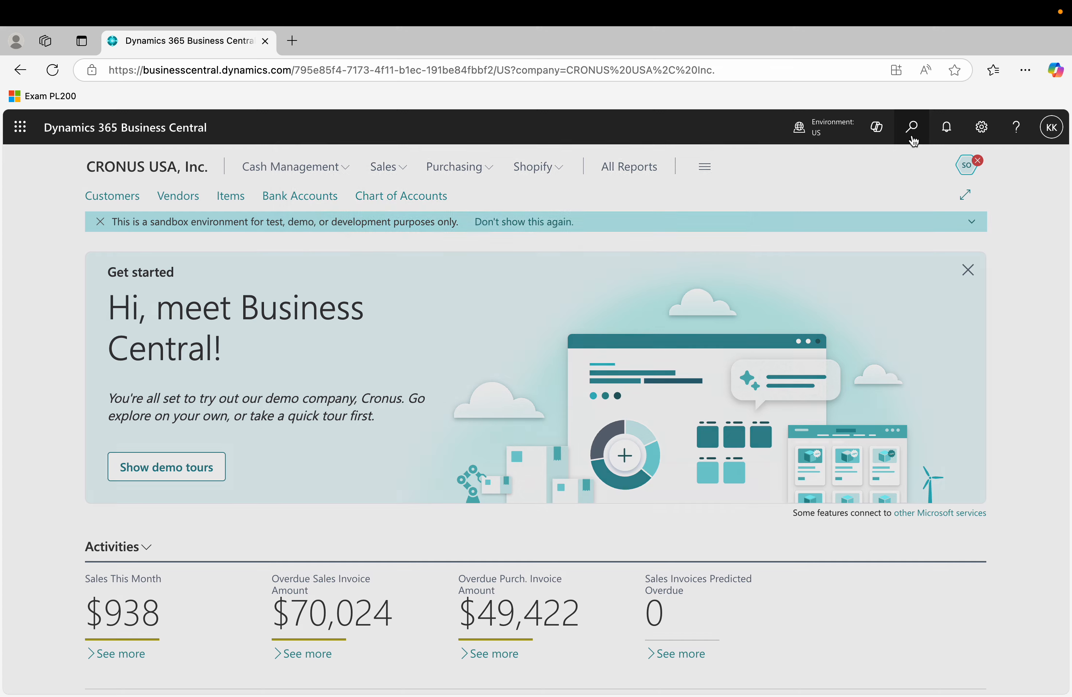
pyautogui.write('as')
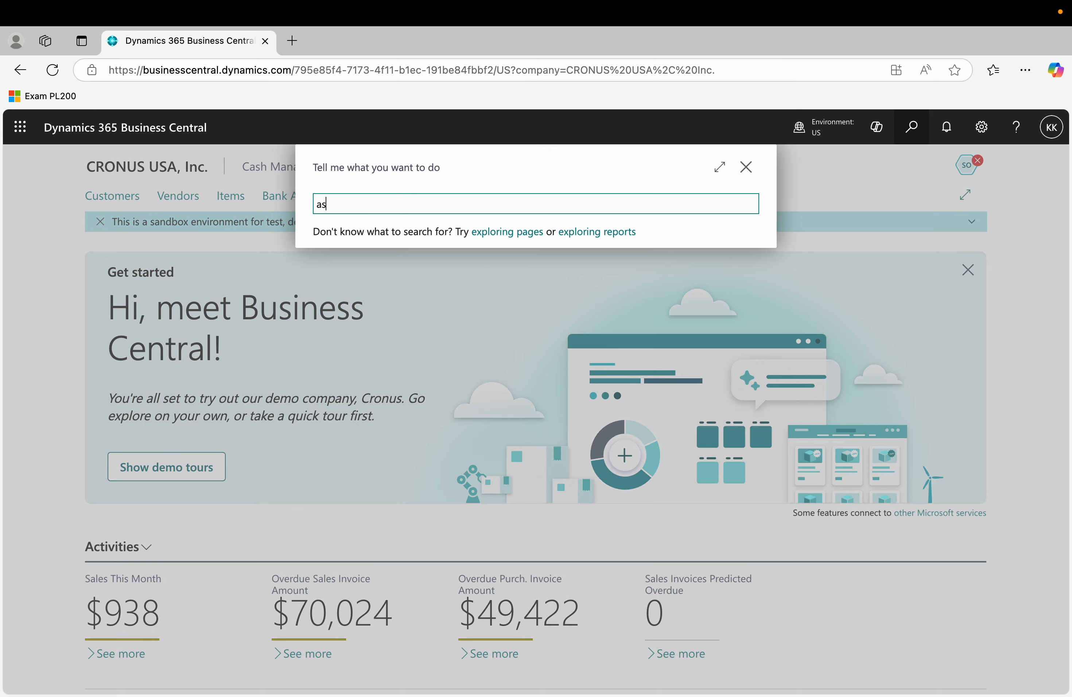
pyautogui.write('sited set')
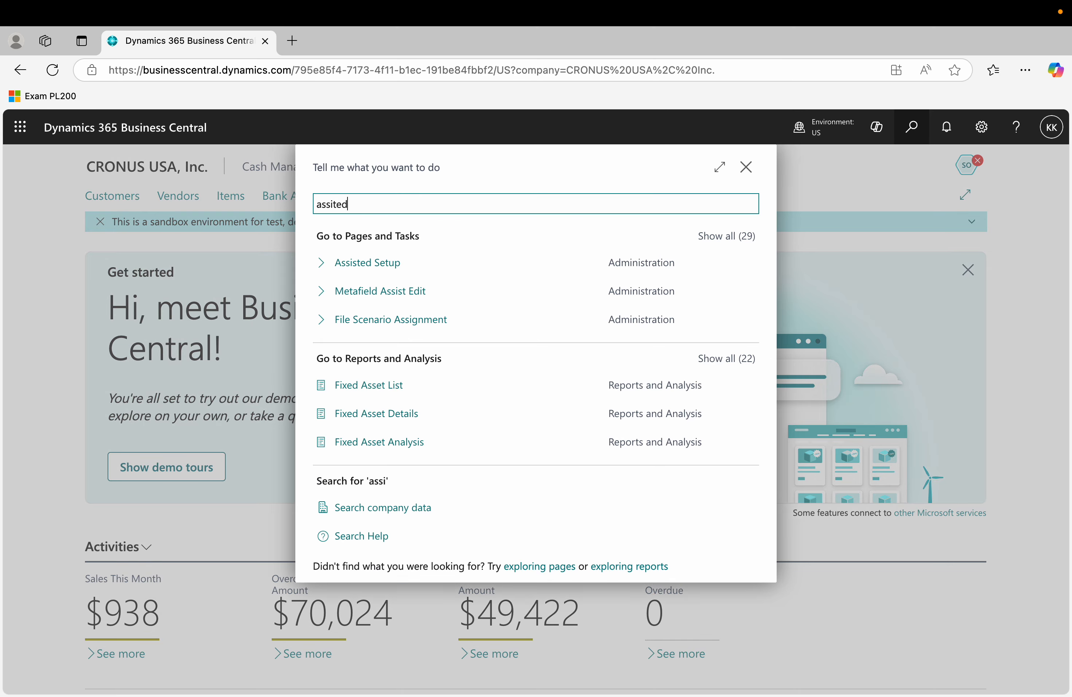
pyautogui.press('Down')
pyautogui.press('Down')
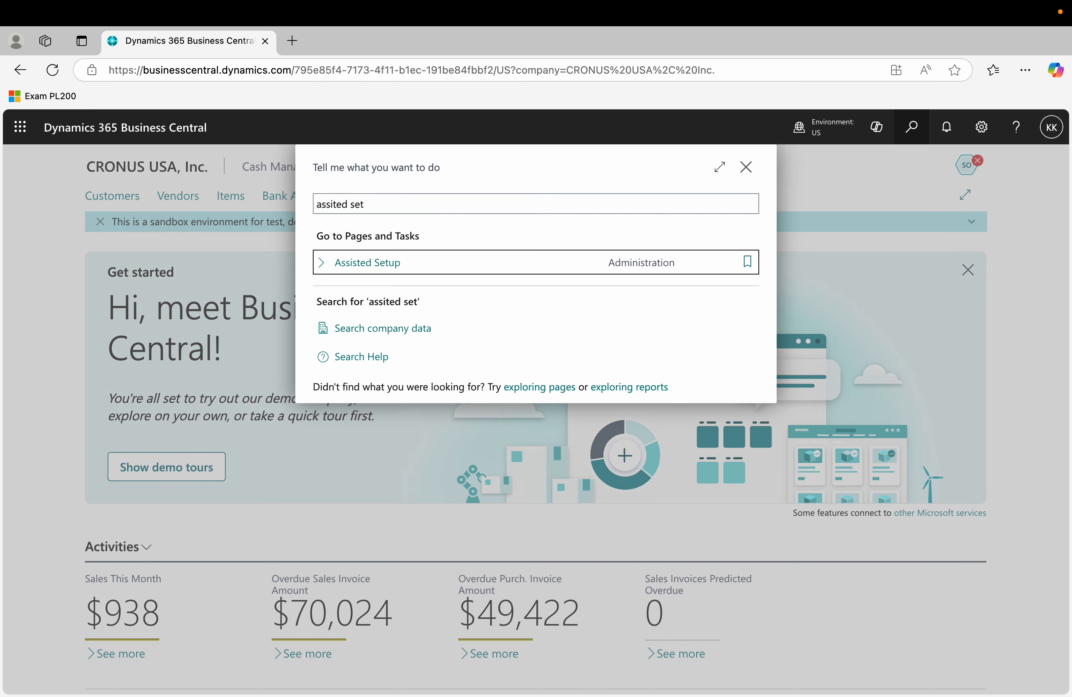
pyautogui.press('Return')
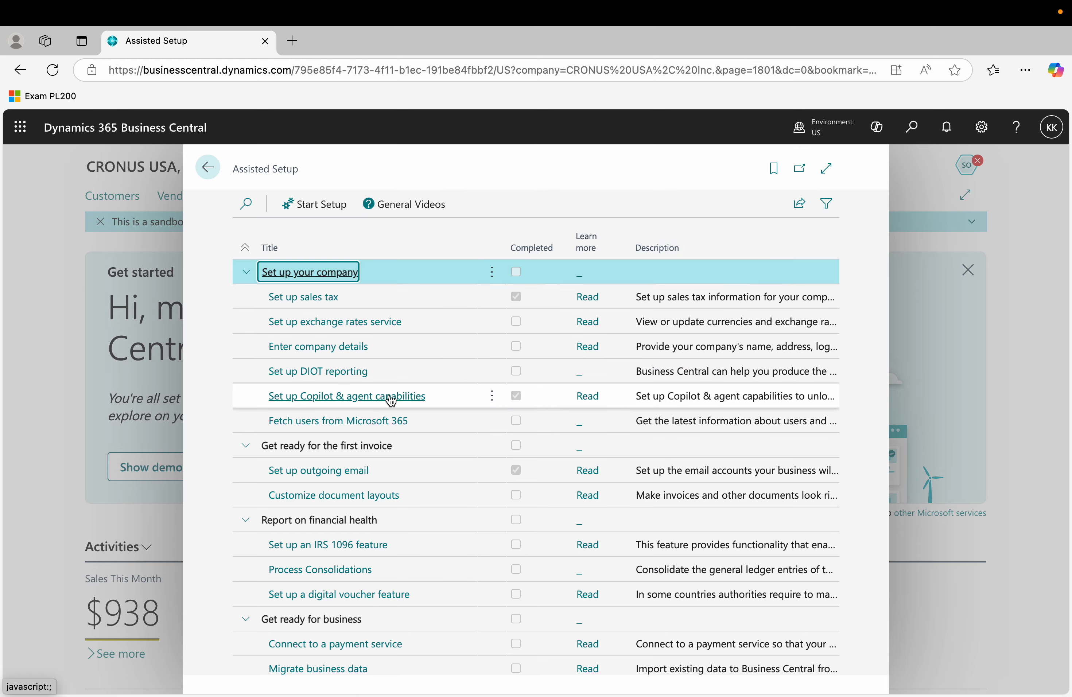
# Scroll through the setup guides and their completion status.
pyautogui.scroll(-2, 390, 401)
pyautogui.scroll(-6, 391, 401)
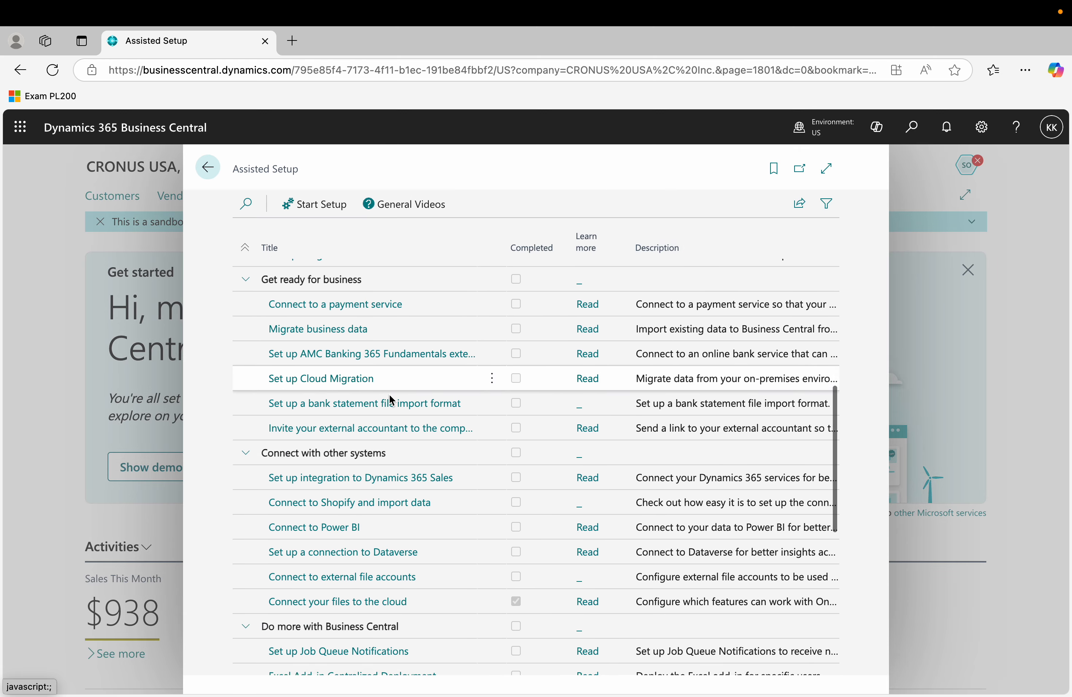
pyautogui.scroll(-1, 389, 395)
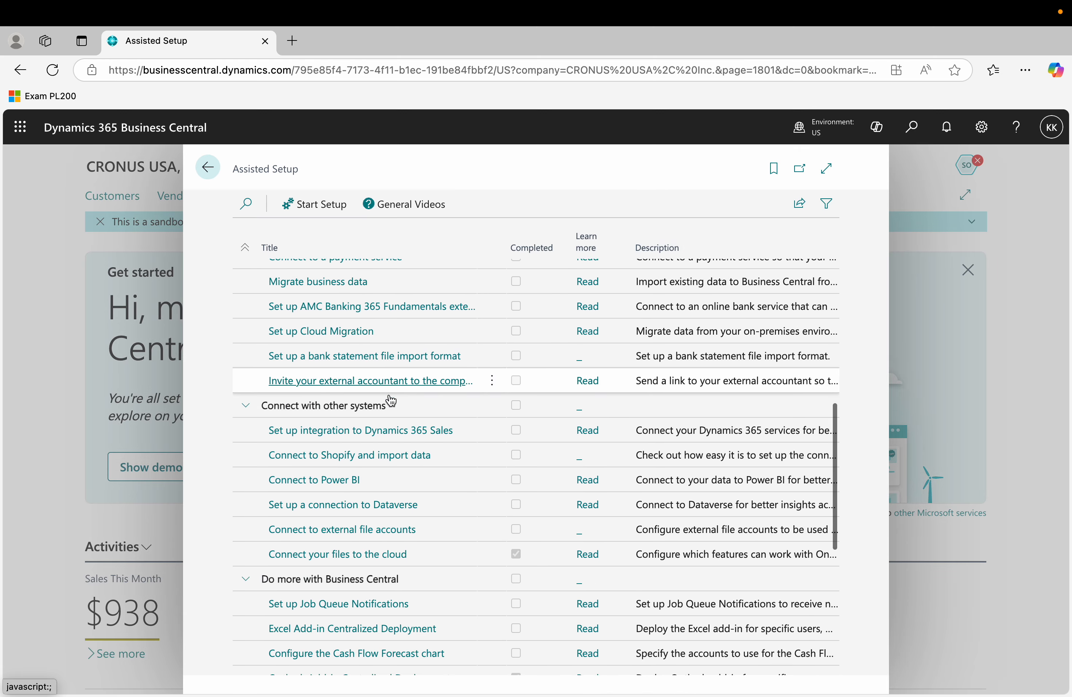
pyautogui.scroll(-1, 390, 400)
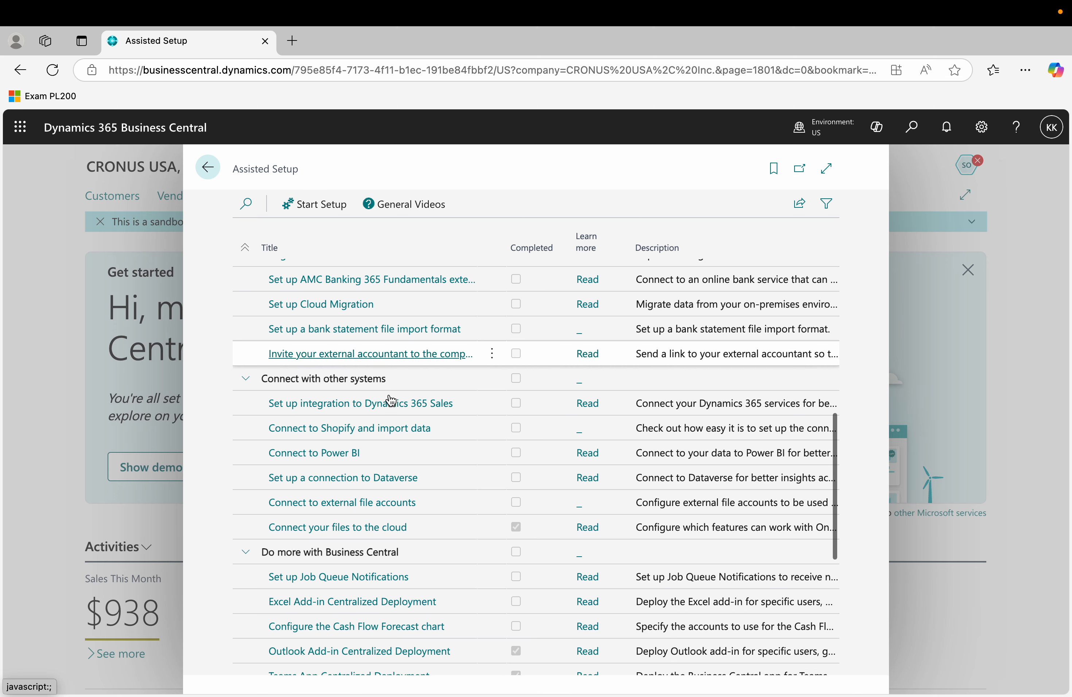
pyautogui.scroll(-2, 390, 401)
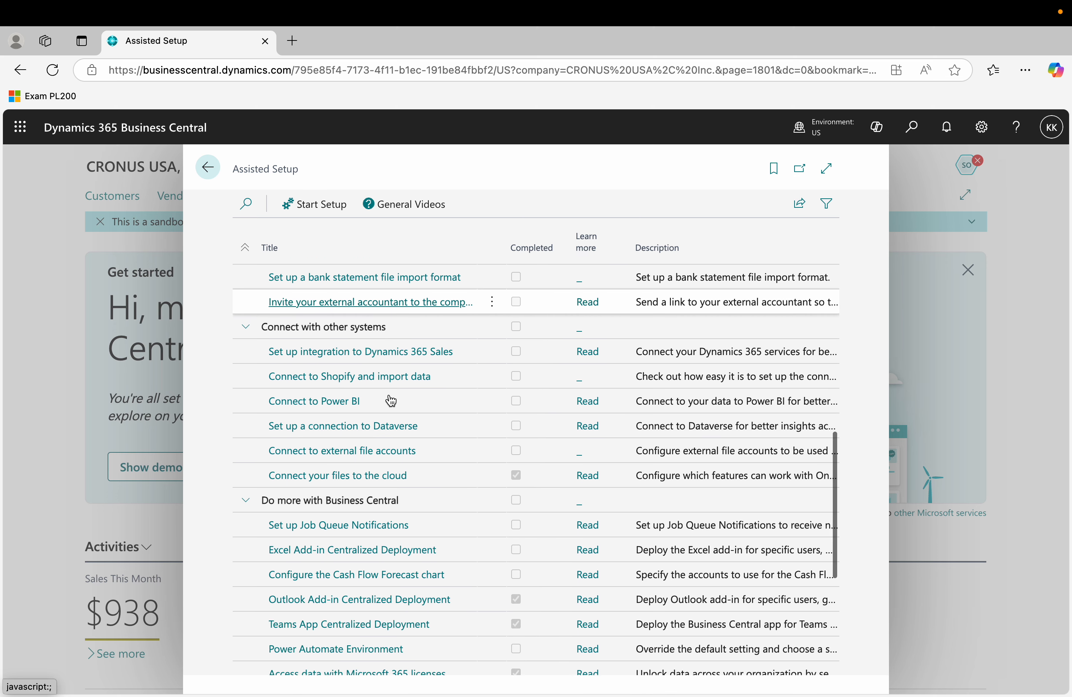
pyautogui.scroll(-3, 390, 401)
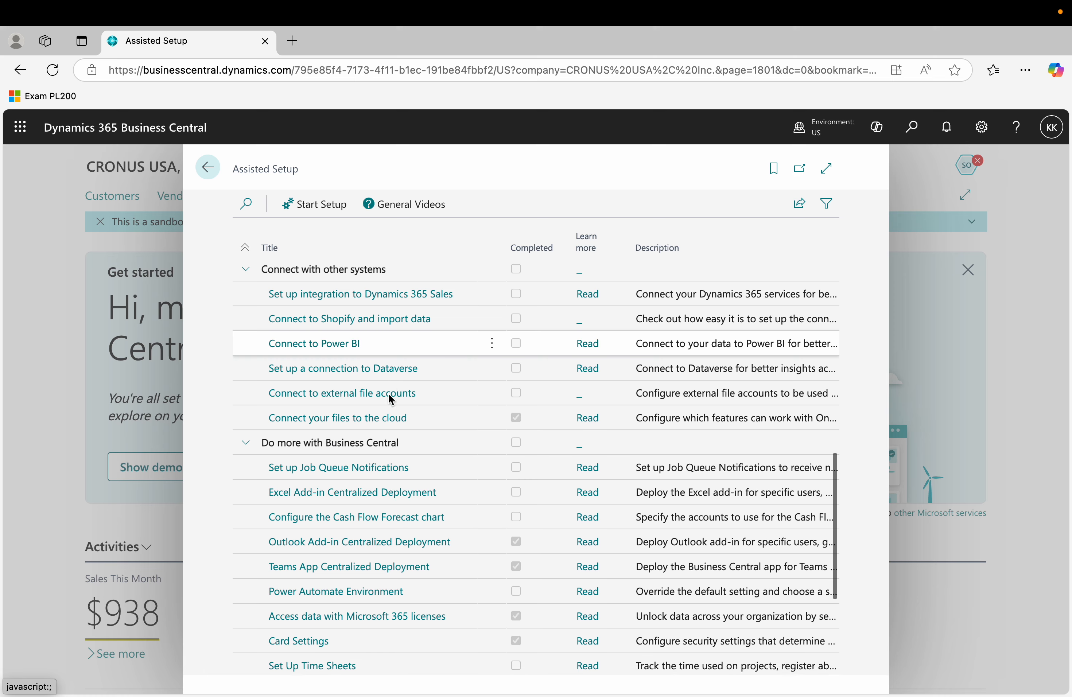
pyautogui.scroll(-3, 389, 396)
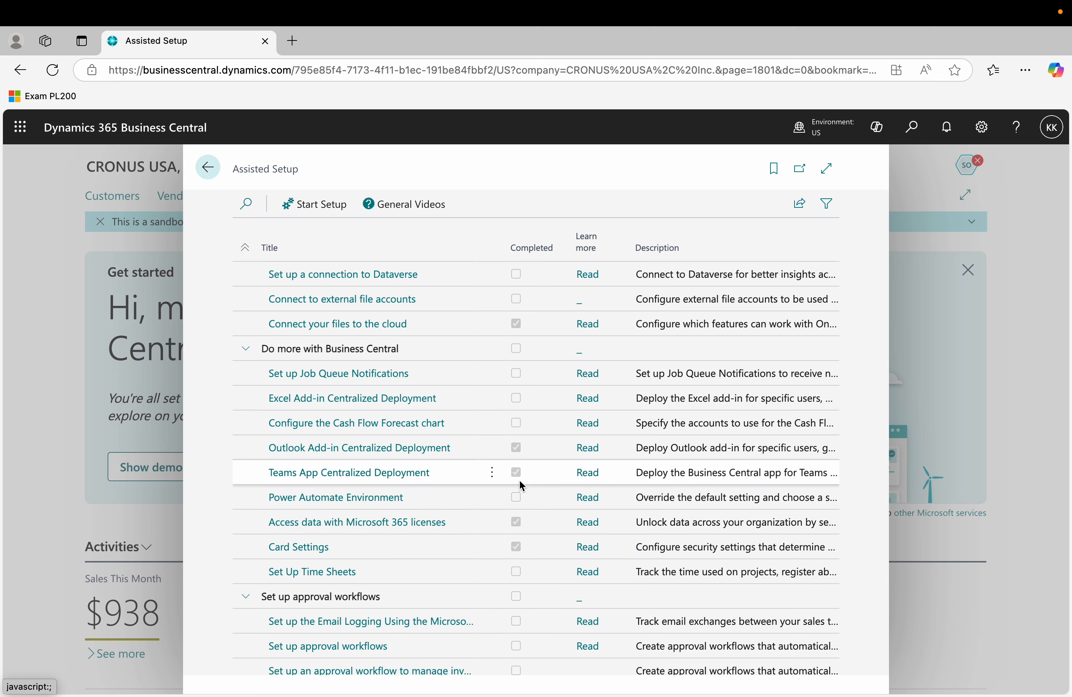
# Rerun the completed 'Access data with Microsoft 365 licenses' guide and advance past its first step.
pyautogui.click(429, 527)
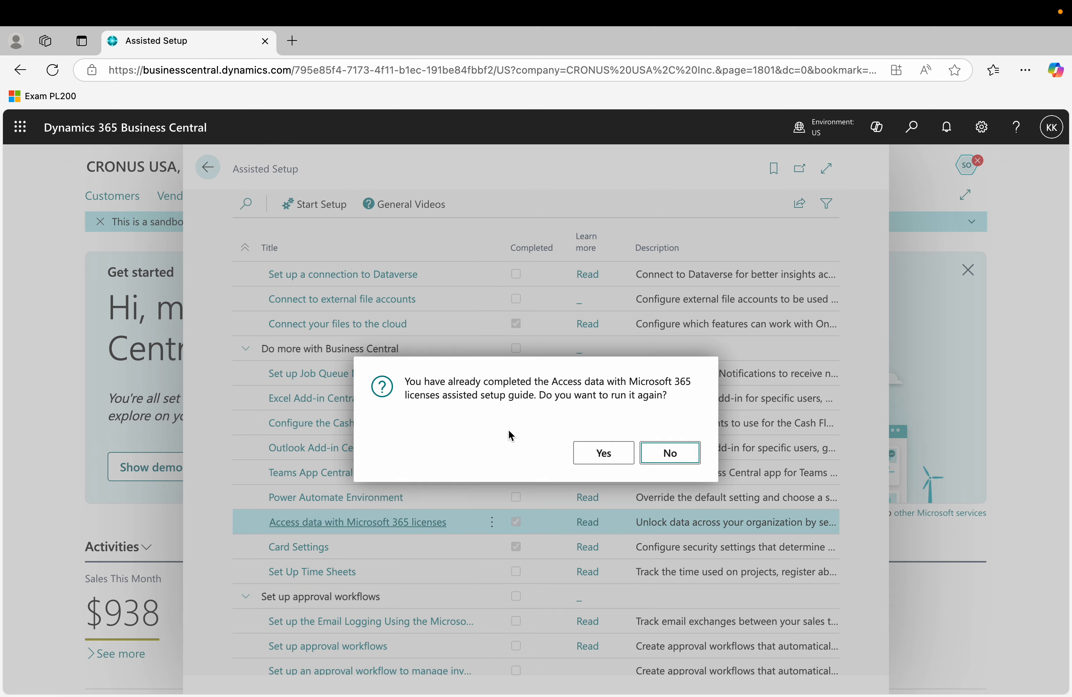
pyautogui.click(605, 454)
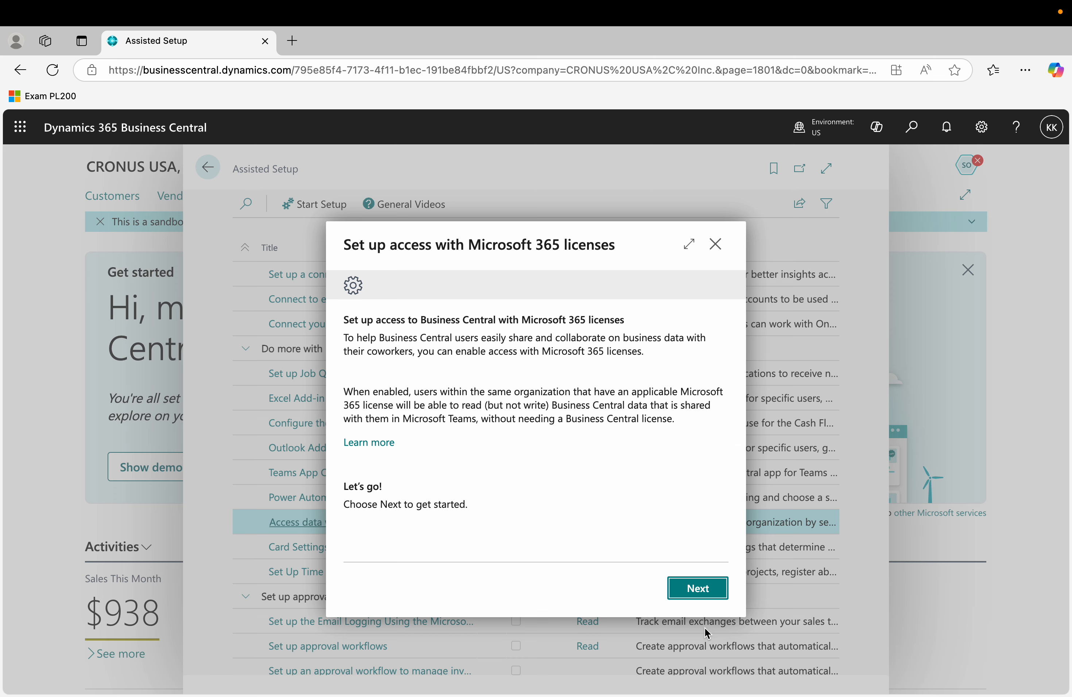
pyautogui.click(698, 588)
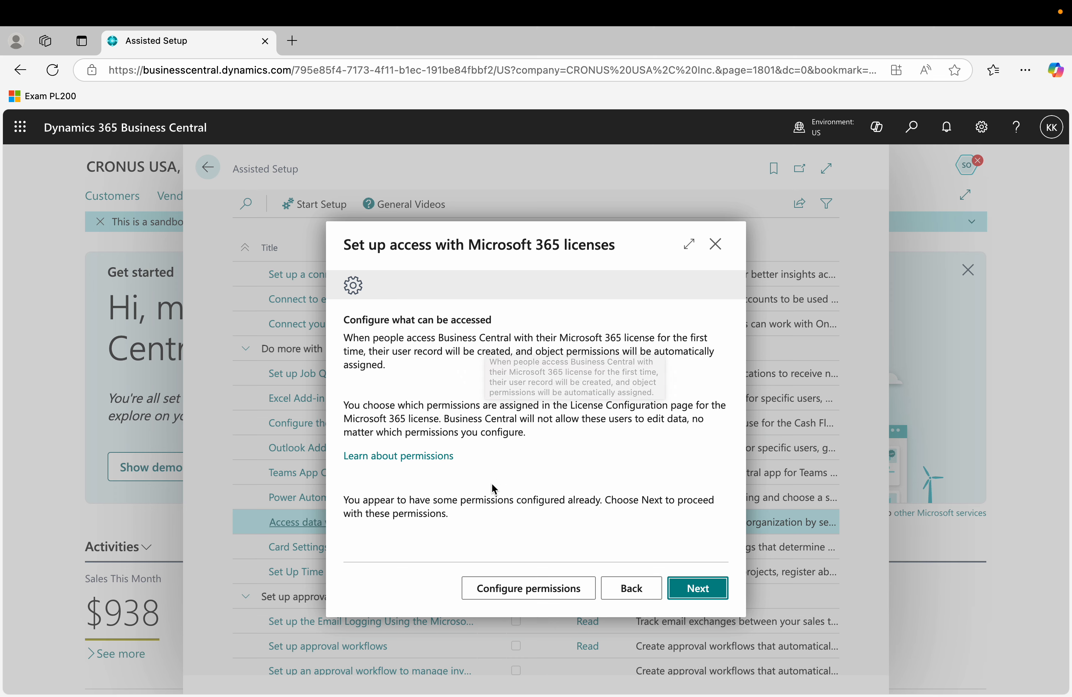
# Review the Microsoft 365 license permission sets, opening the Business Central admin center alongside.
pyautogui.click(527, 589)
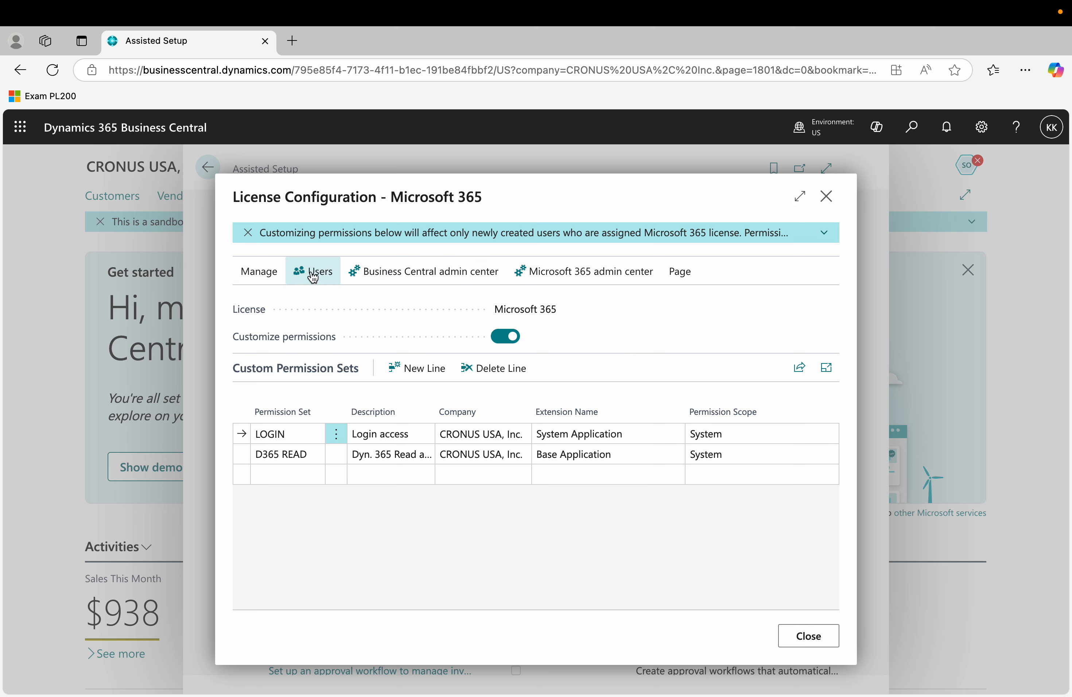
pyautogui.click(438, 276)
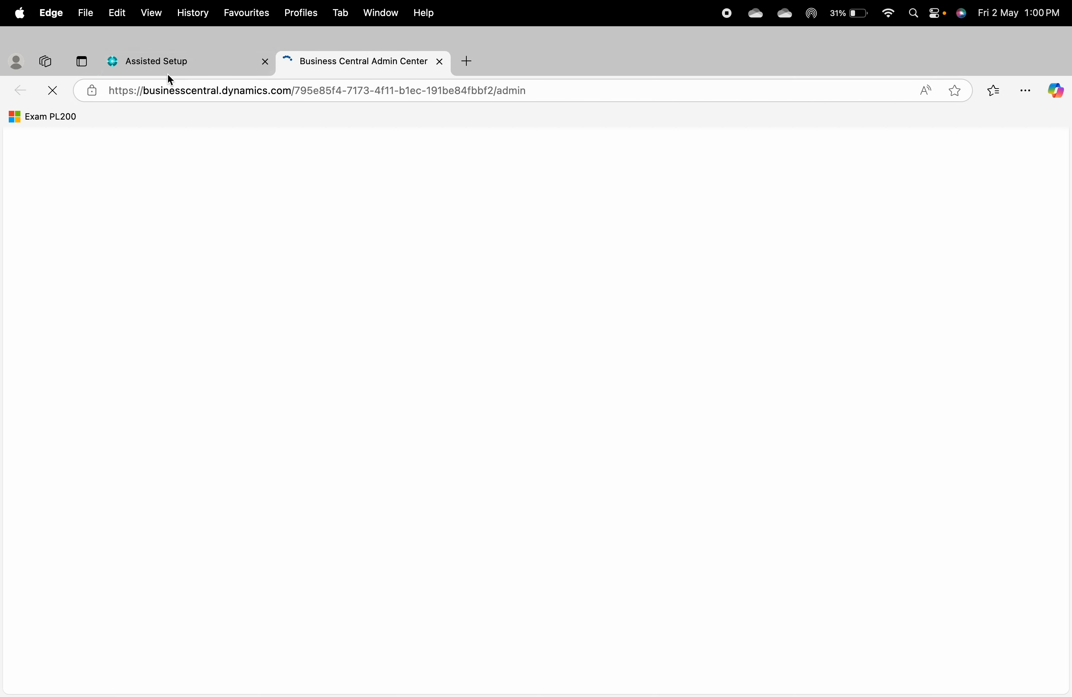
pyautogui.click(180, 72)
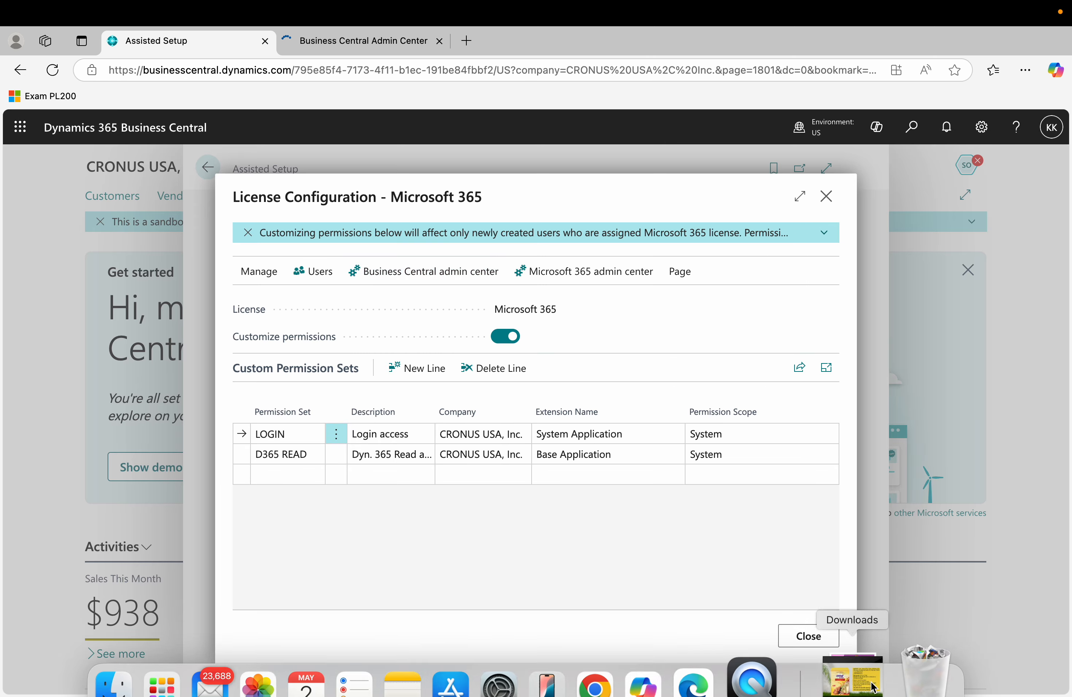
pyautogui.click(810, 637)
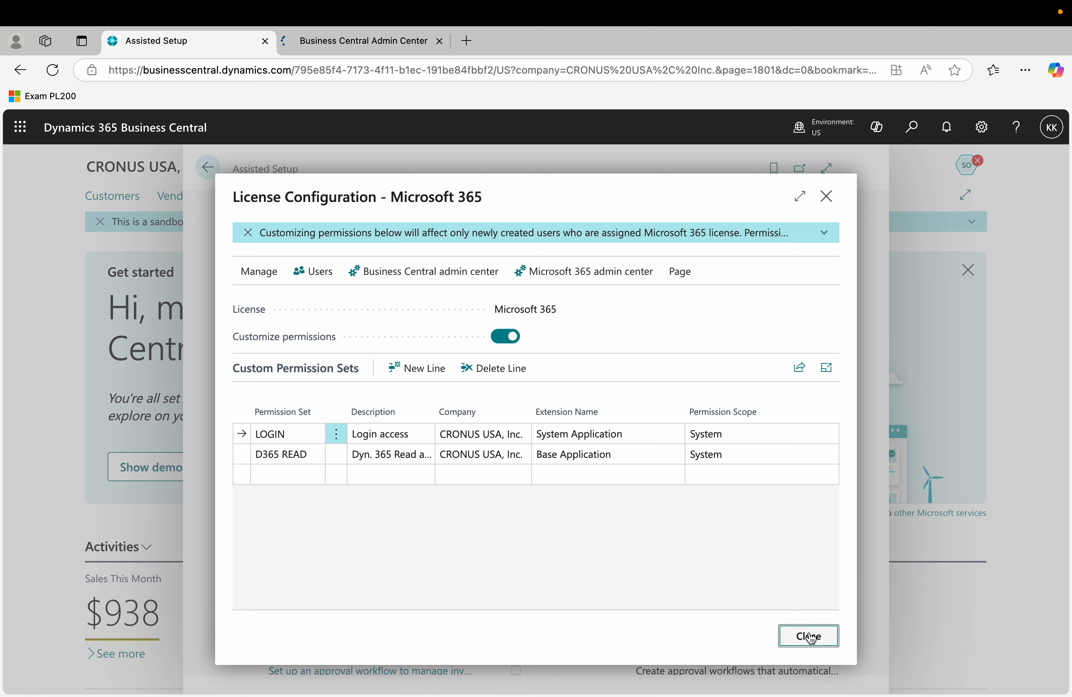
# Advance to the Enable access step and view the admin center's Production and US environments.
pyautogui.click(715, 591)
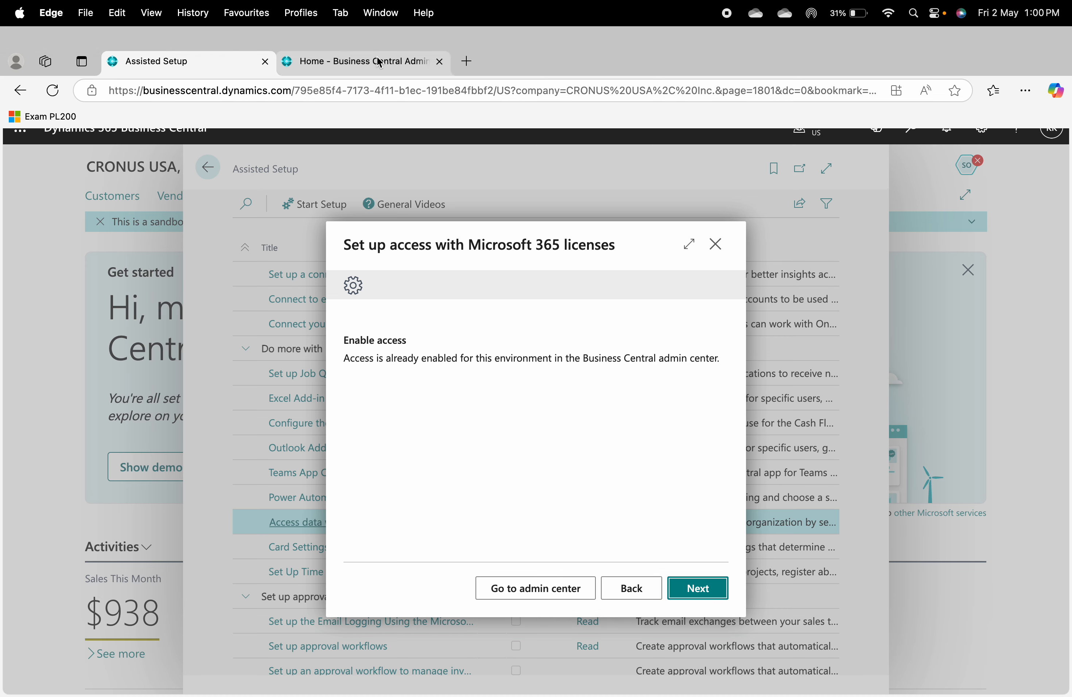
pyautogui.click(380, 63)
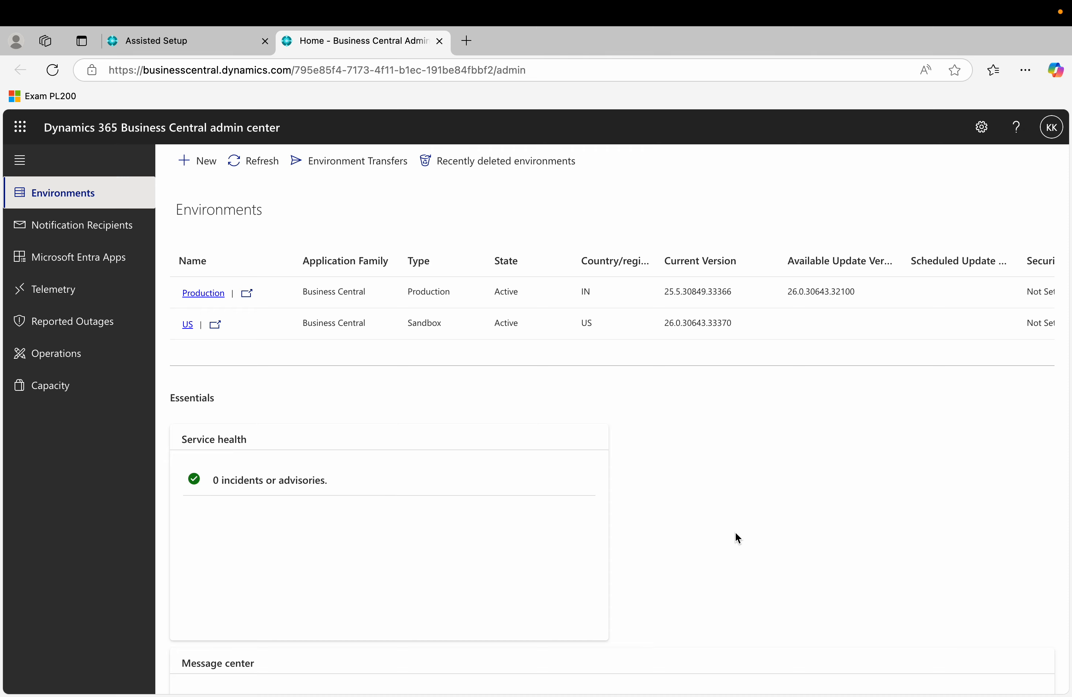
# Confirm the US sandbox shows Microsoft 365 license access On, then go back to the wizard.
pyautogui.click(188, 324)
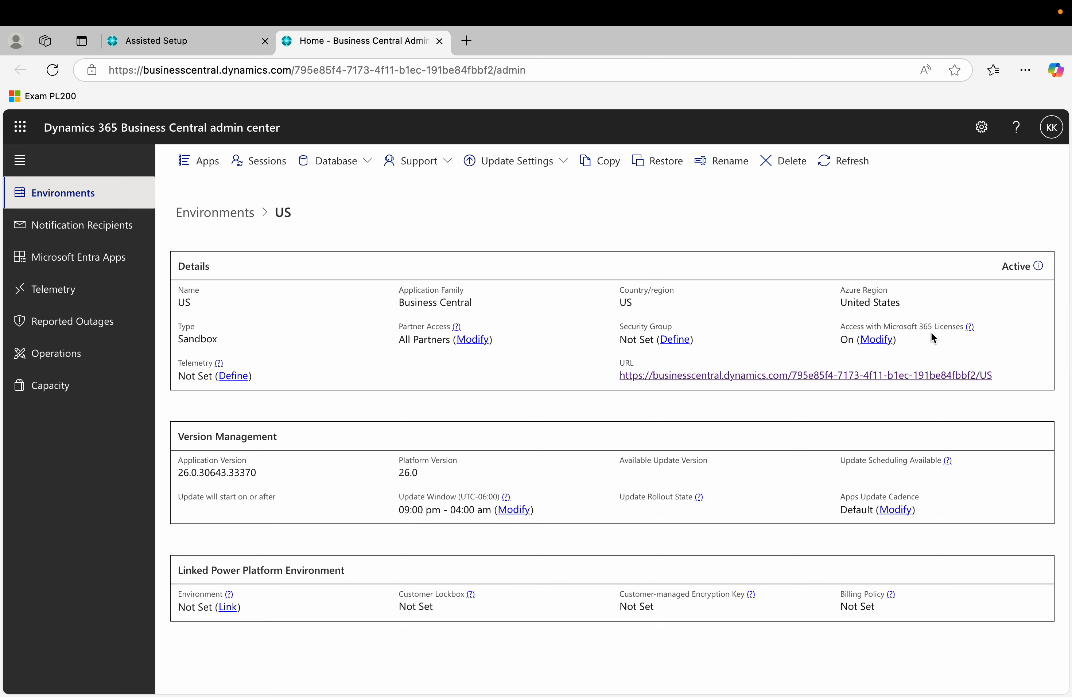
pyautogui.click(178, 45)
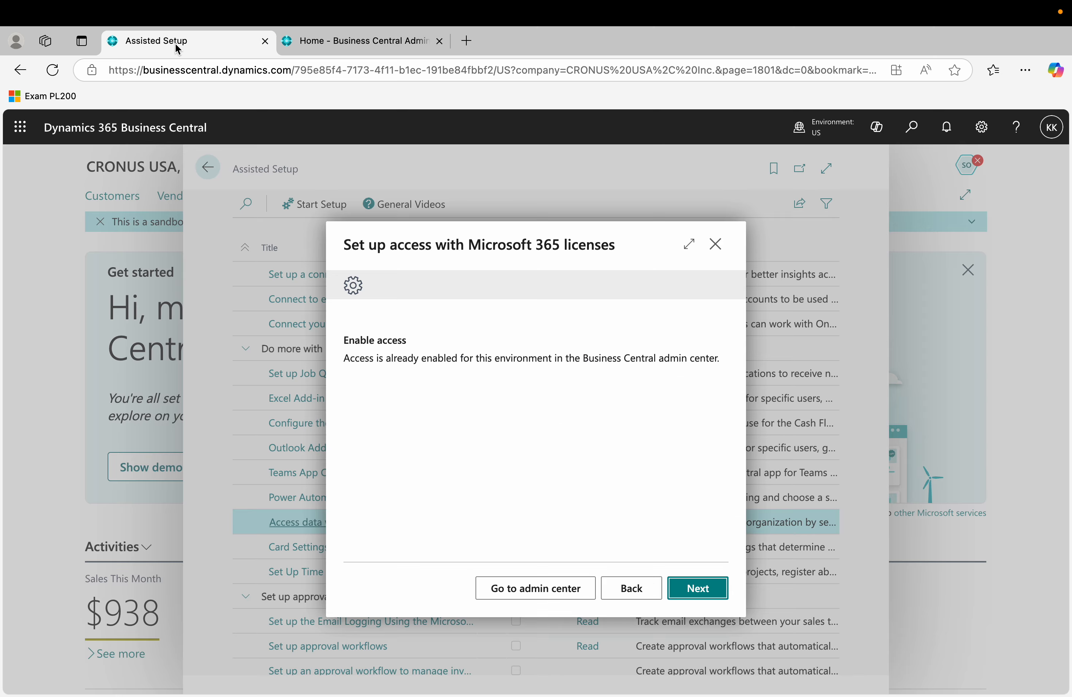
# Advance the licenses guide to 'Choose who gets access', cross-checking the admin center environment.
pyautogui.click(700, 589)
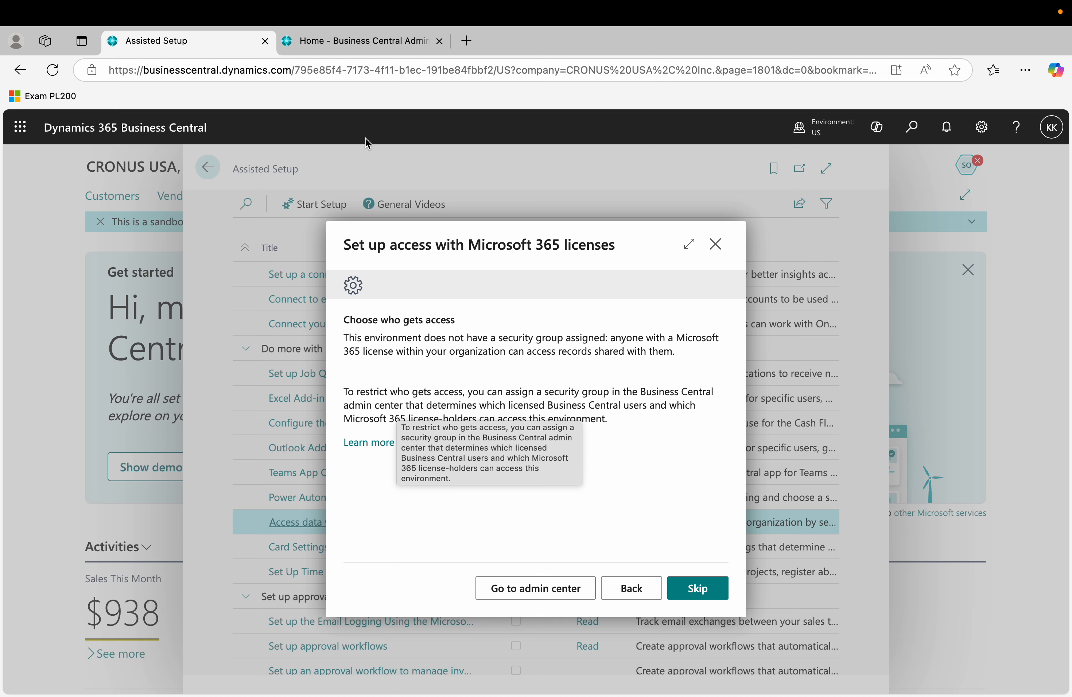
pyautogui.click(362, 50)
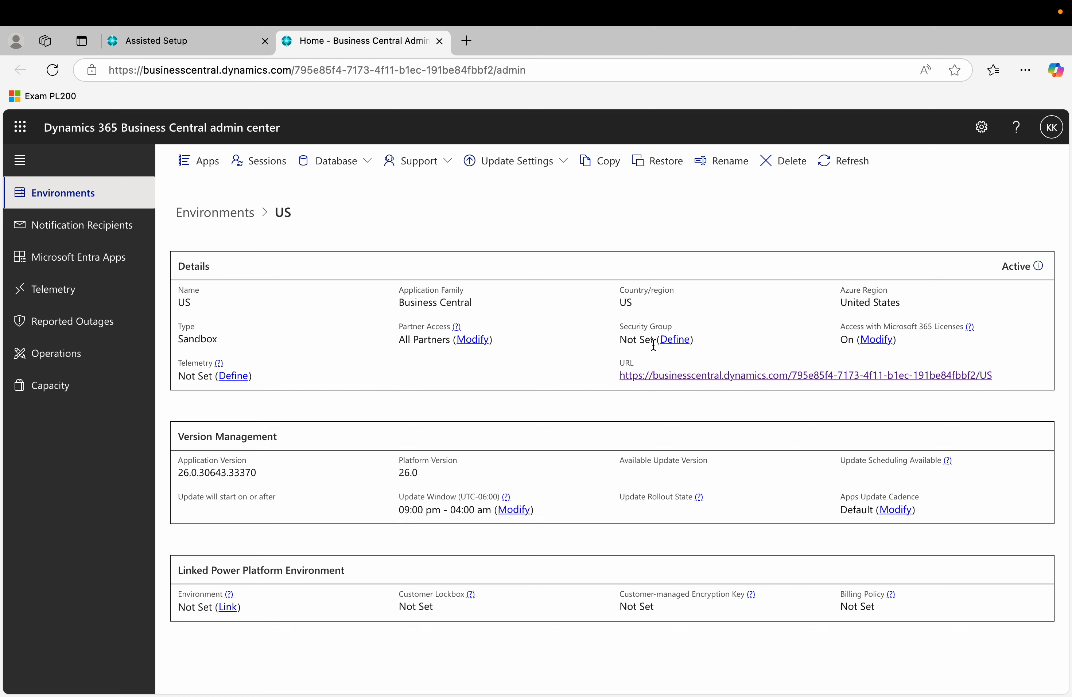
pyautogui.click(217, 50)
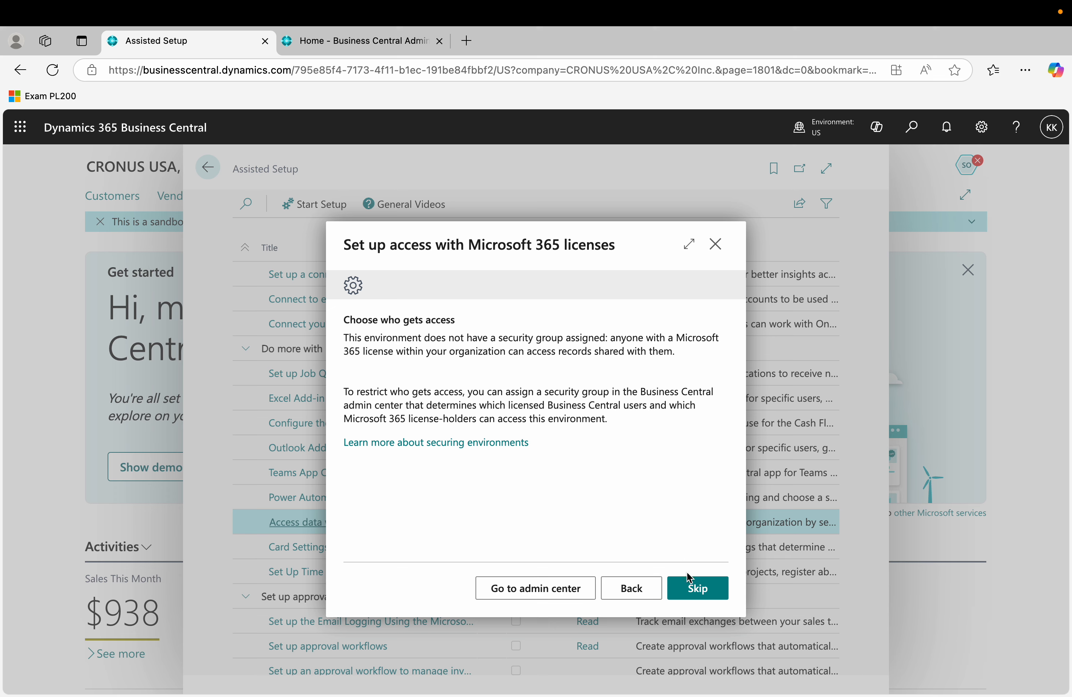
# Skip 'Choose who gets access' and launch the Teams App Centralized Deployment guide.
pyautogui.click(698, 597)
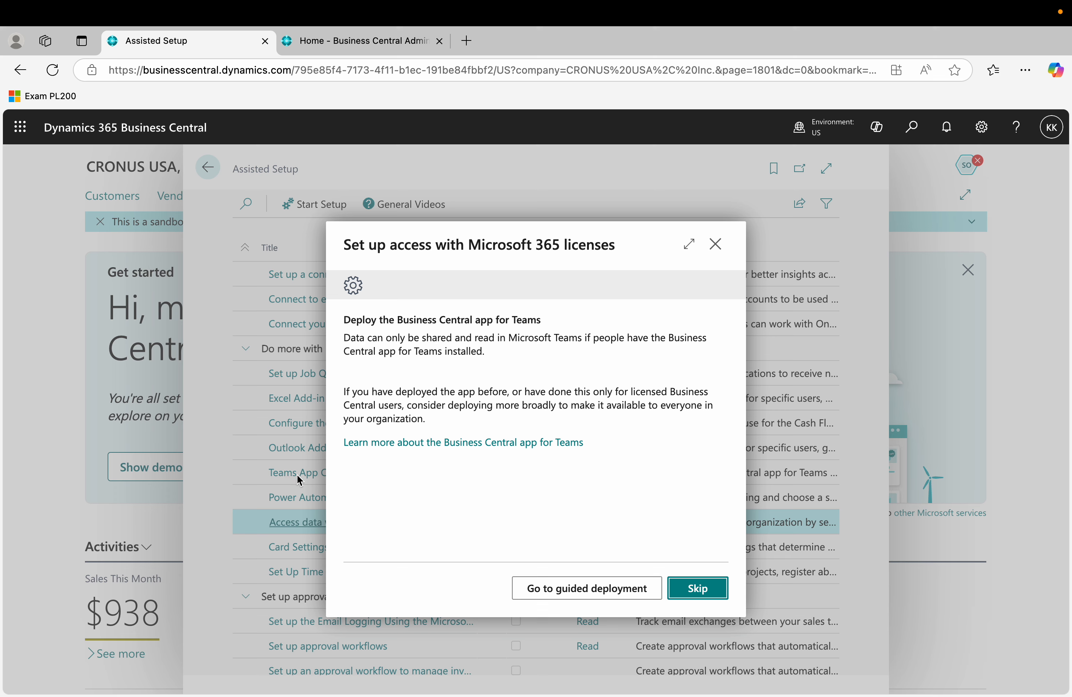
pyautogui.click(609, 589)
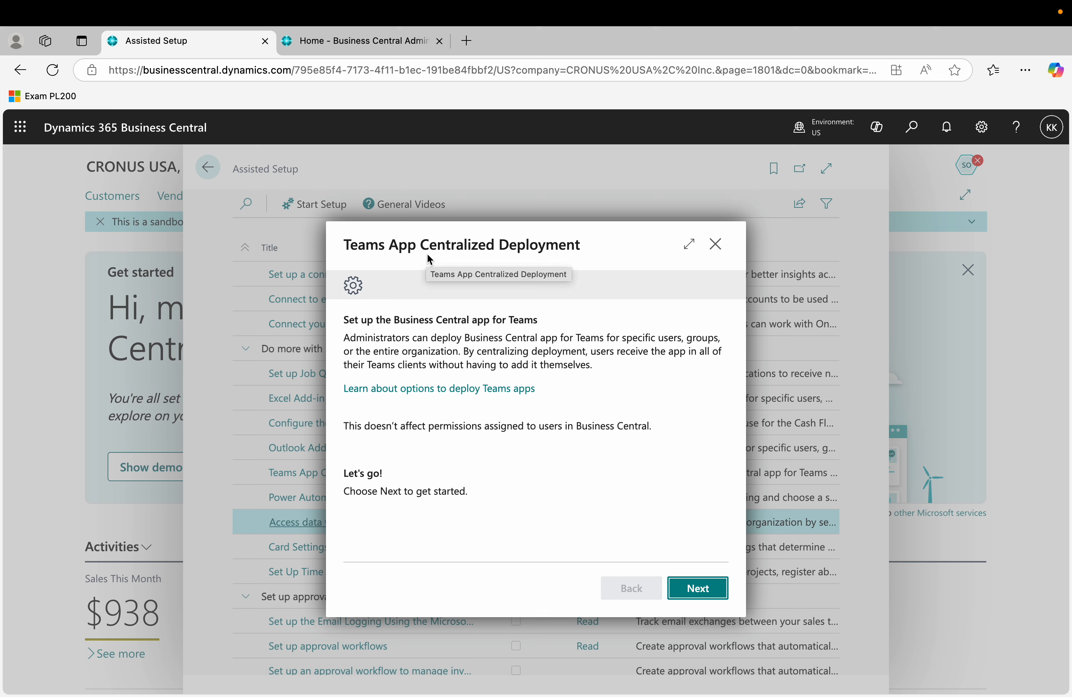
# Move to the Configure Microsoft 365 step and follow its link to Teams admin center setup policies.
pyautogui.click(714, 593)
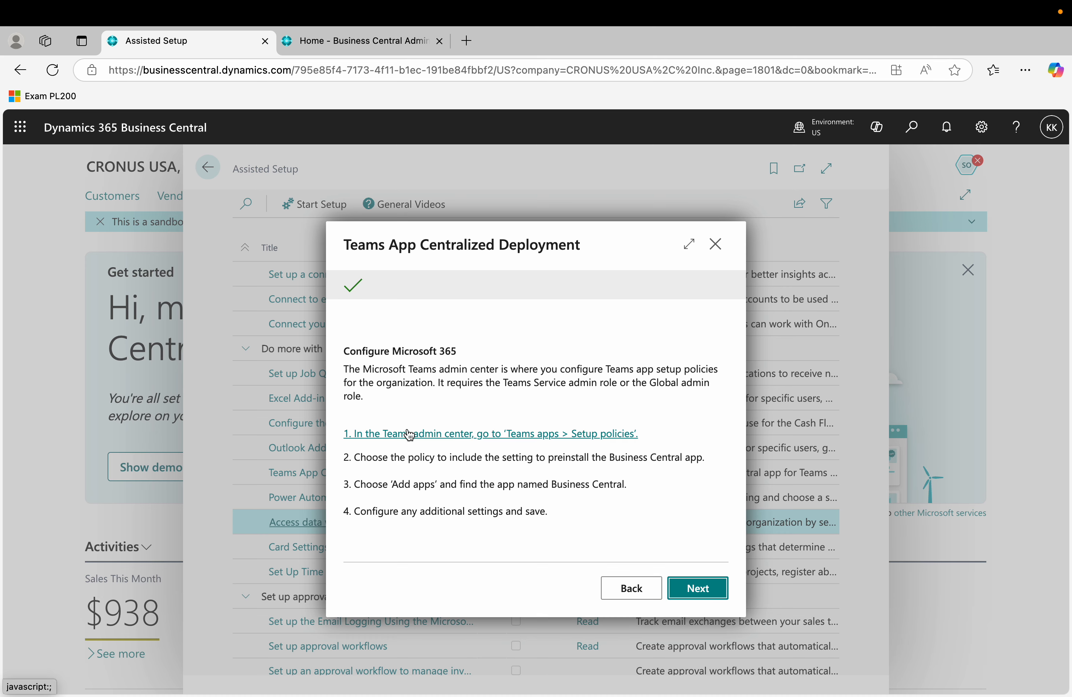
pyautogui.click(458, 436)
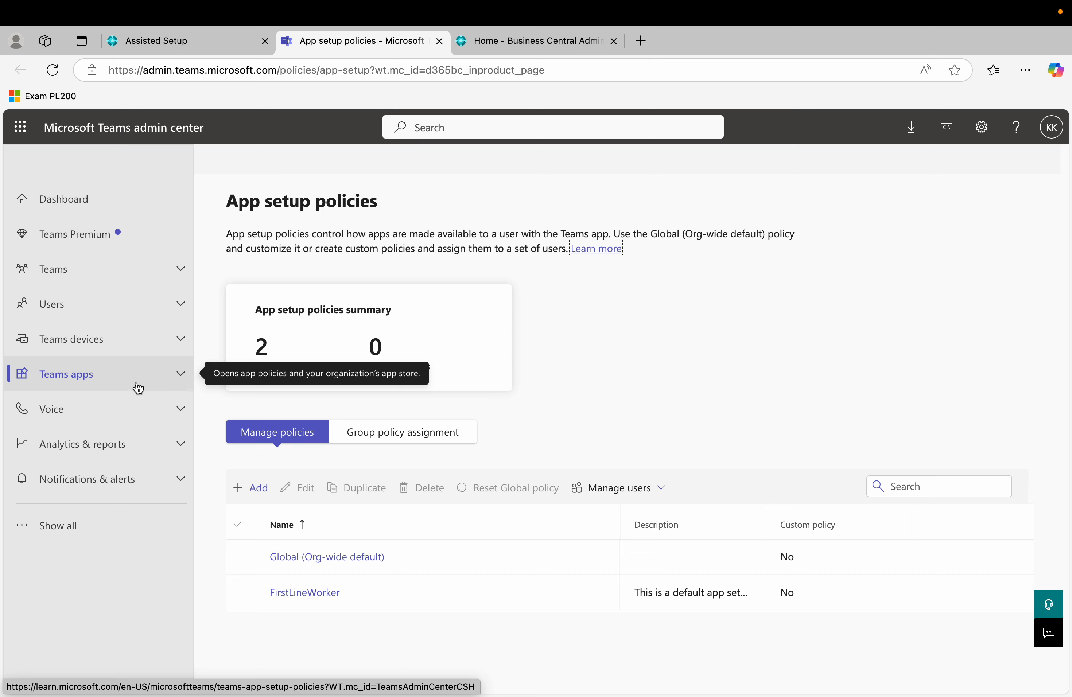
# Expand Teams apps in the navigation and return to App setup policies (2 default, 0 custom).
pyautogui.click(182, 384)
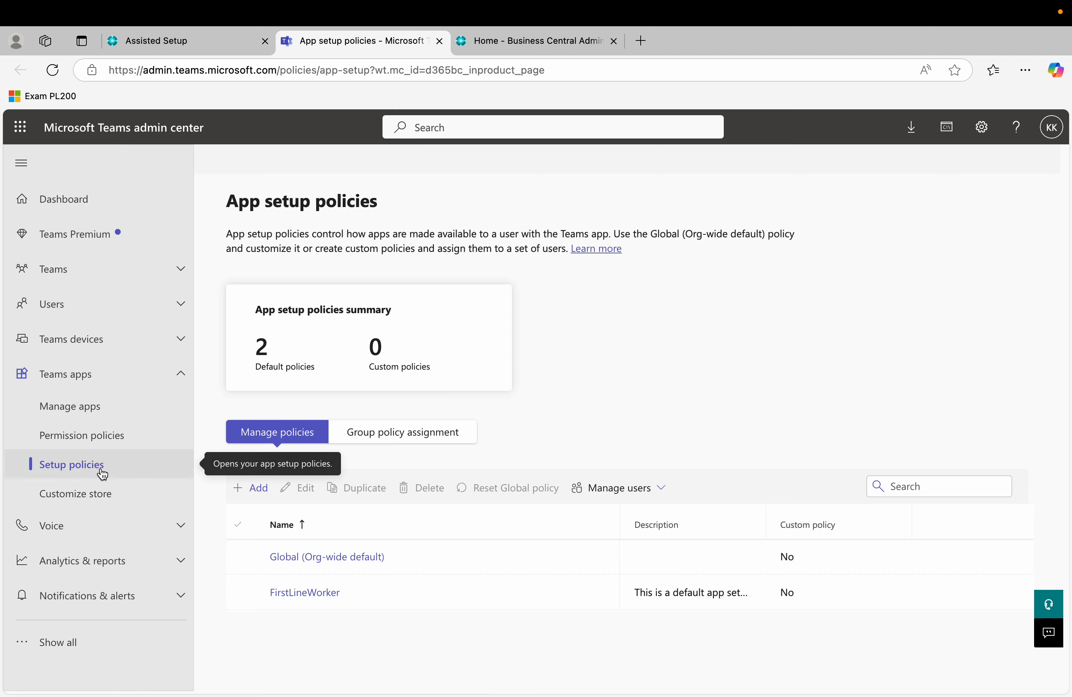
pyautogui.click(814, 360)
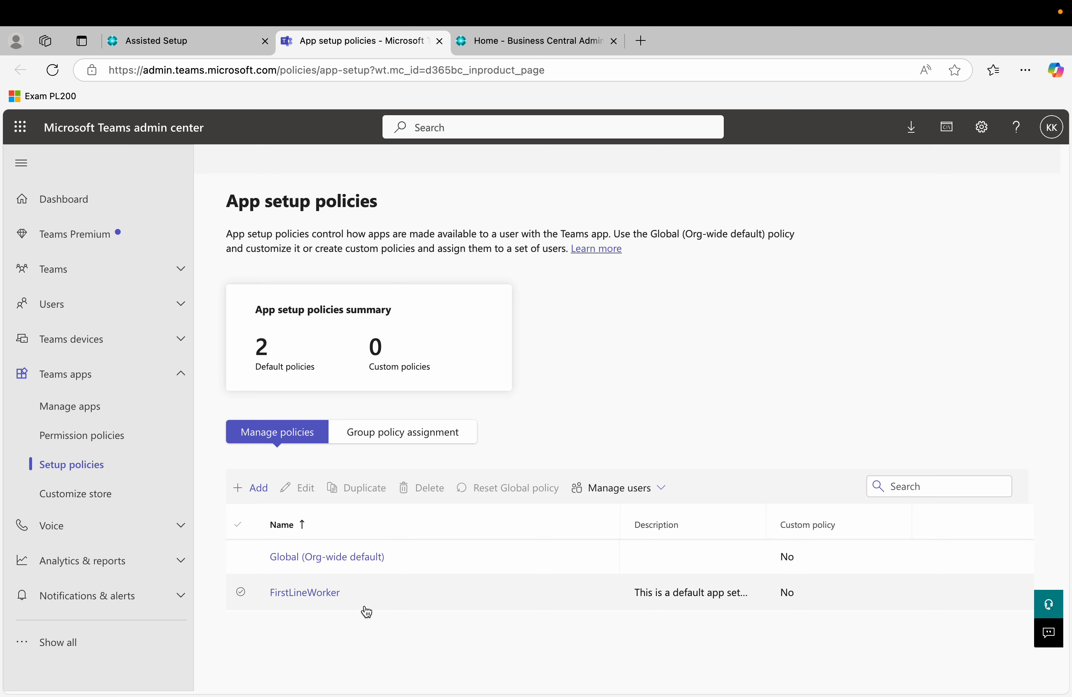
# In the Global (Org-wide default) policy, search Add apps for 'business central' and close, since it's installed.
pyautogui.click(317, 562)
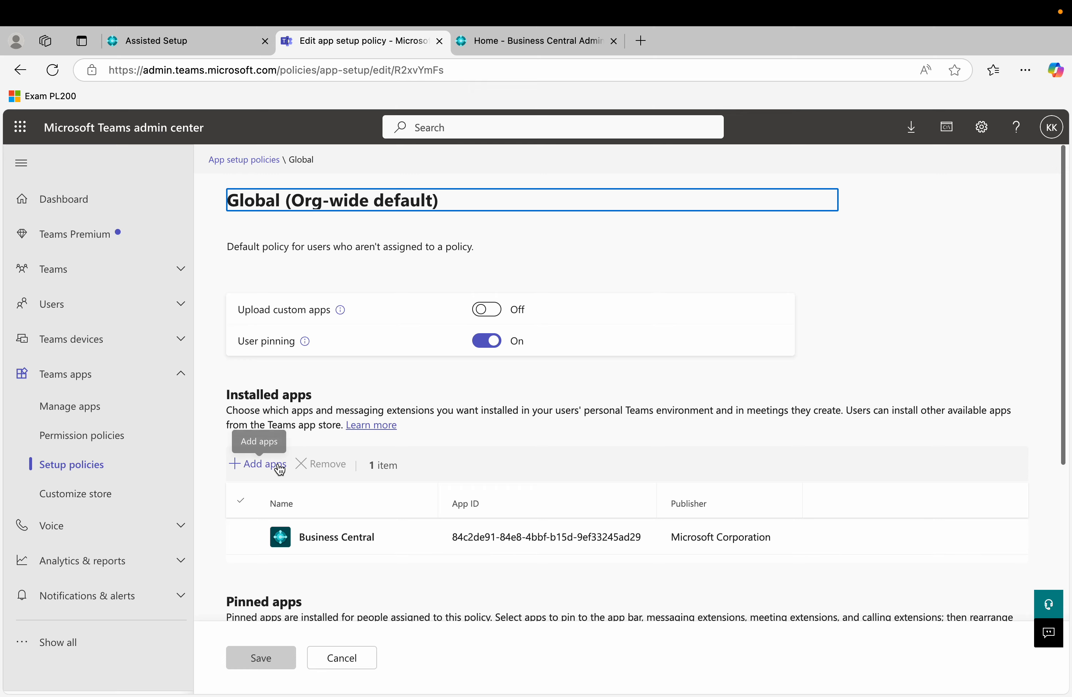
pyautogui.click(267, 470)
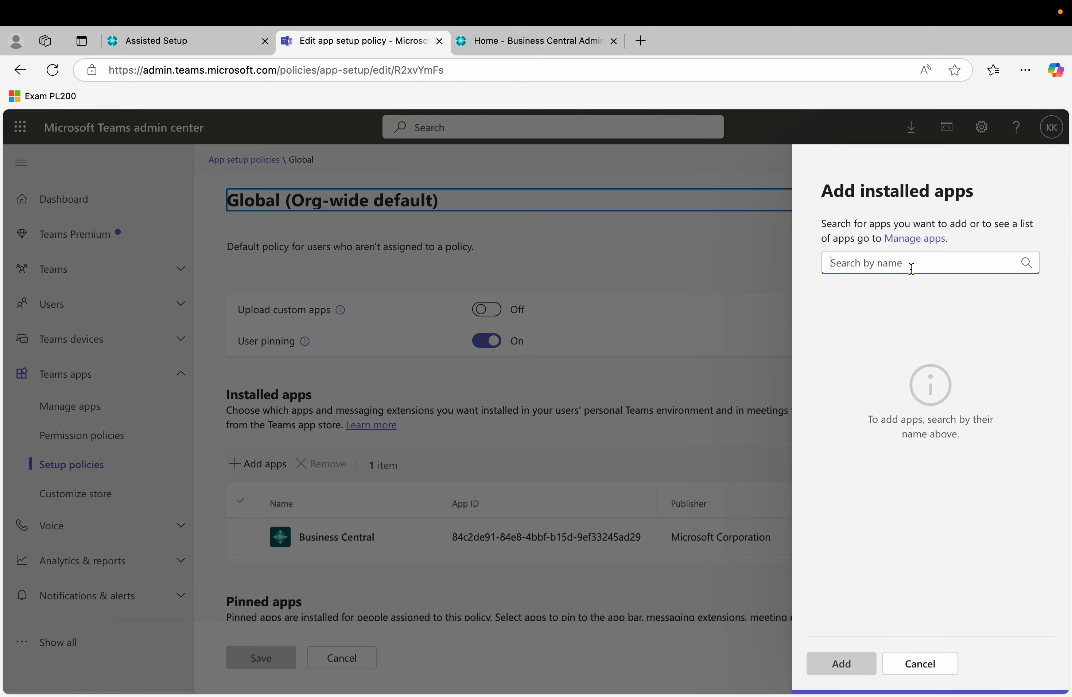
pyautogui.write('business central')
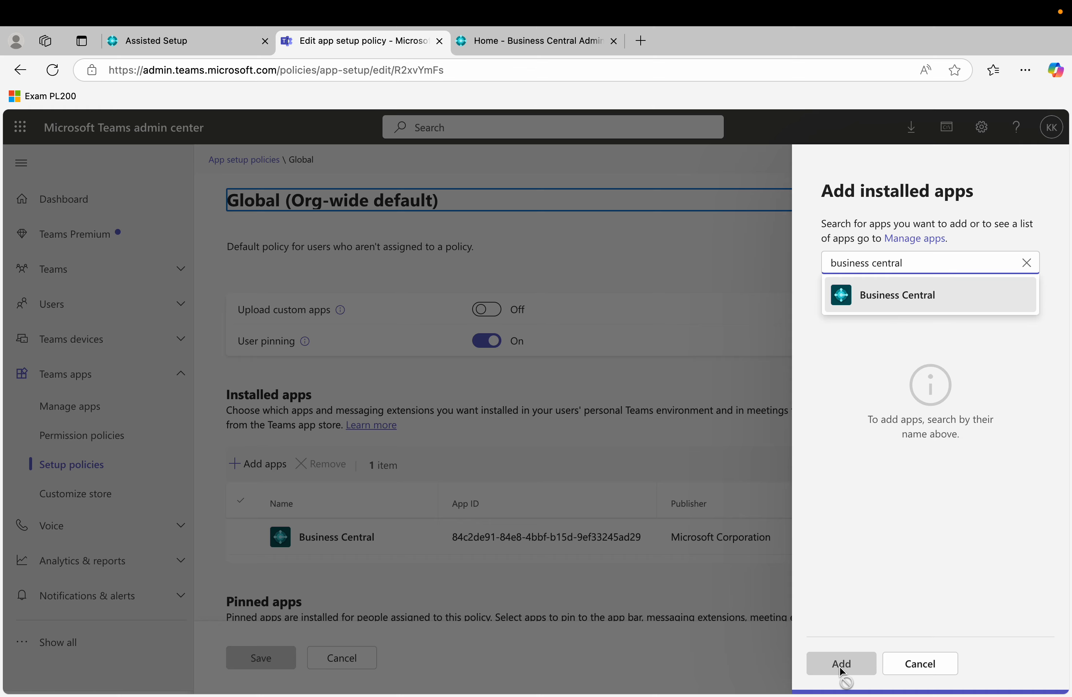
pyautogui.click(914, 662)
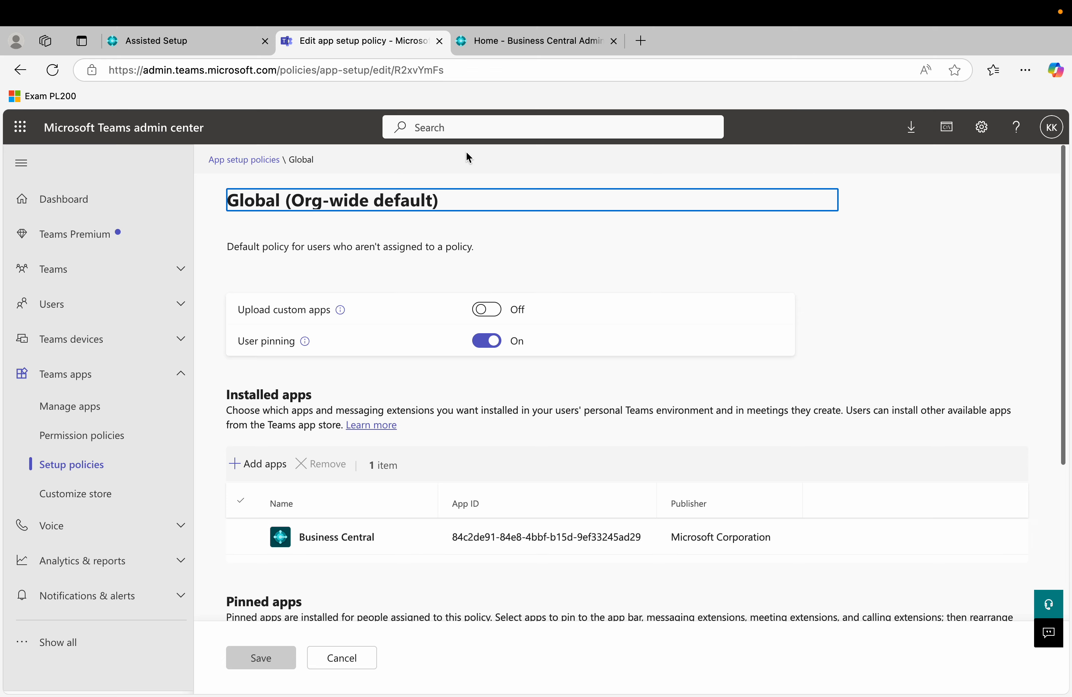
# Finish the Teams deployment guide, then complete and close the Microsoft 365 licenses access setup.
pyautogui.click(194, 45)
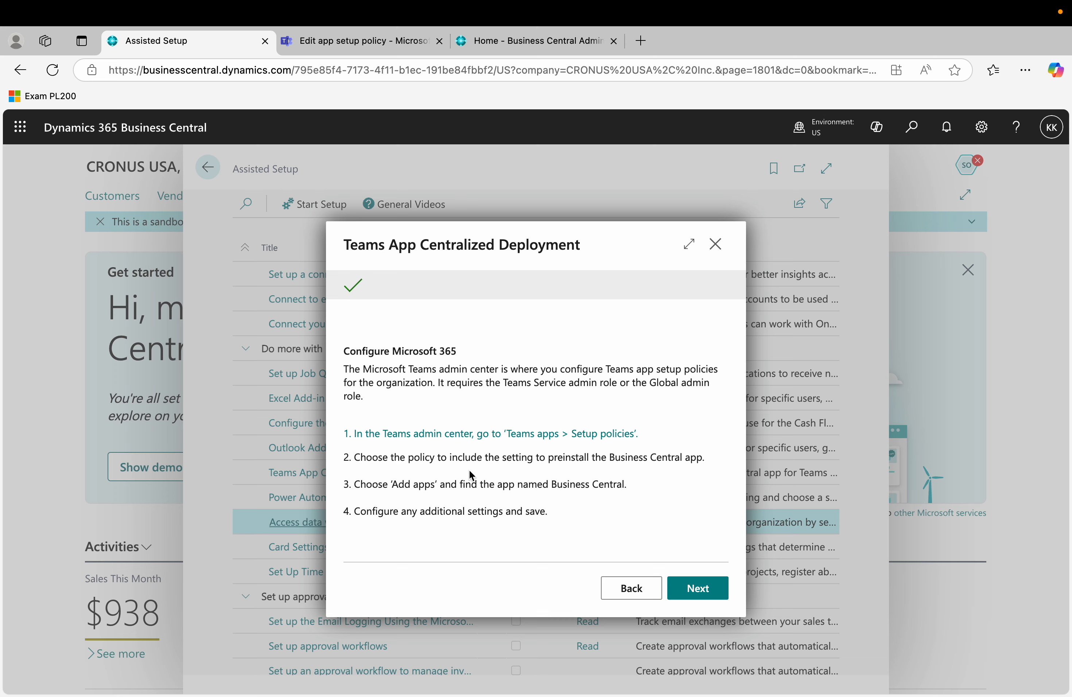
pyautogui.click(700, 589)
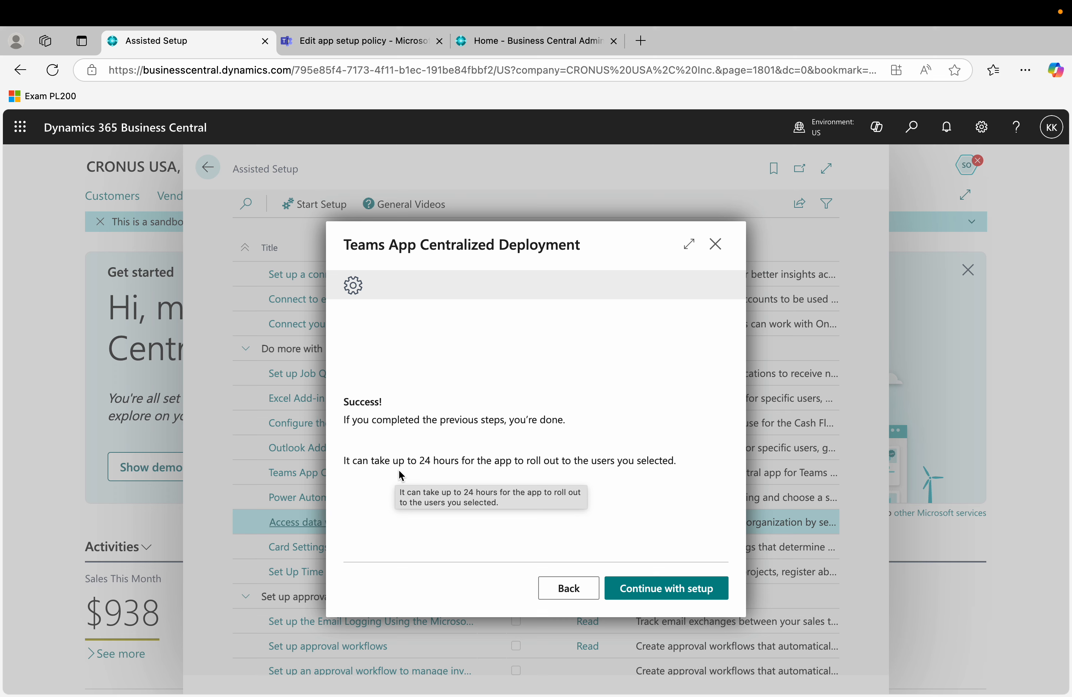
pyautogui.click(657, 599)
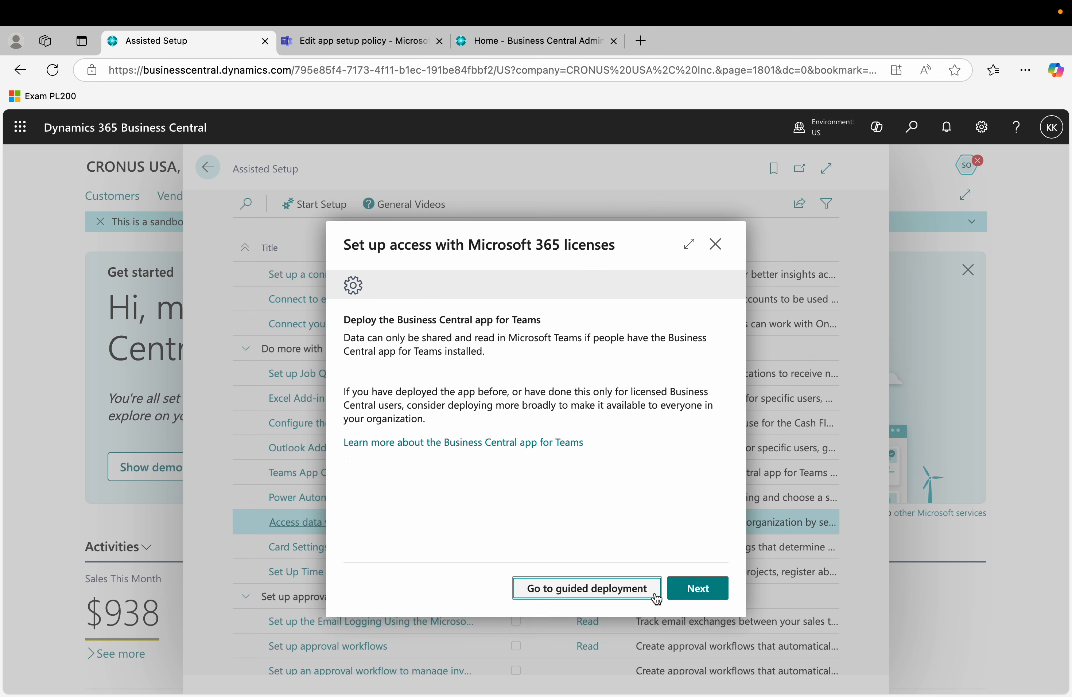
pyautogui.click(719, 587)
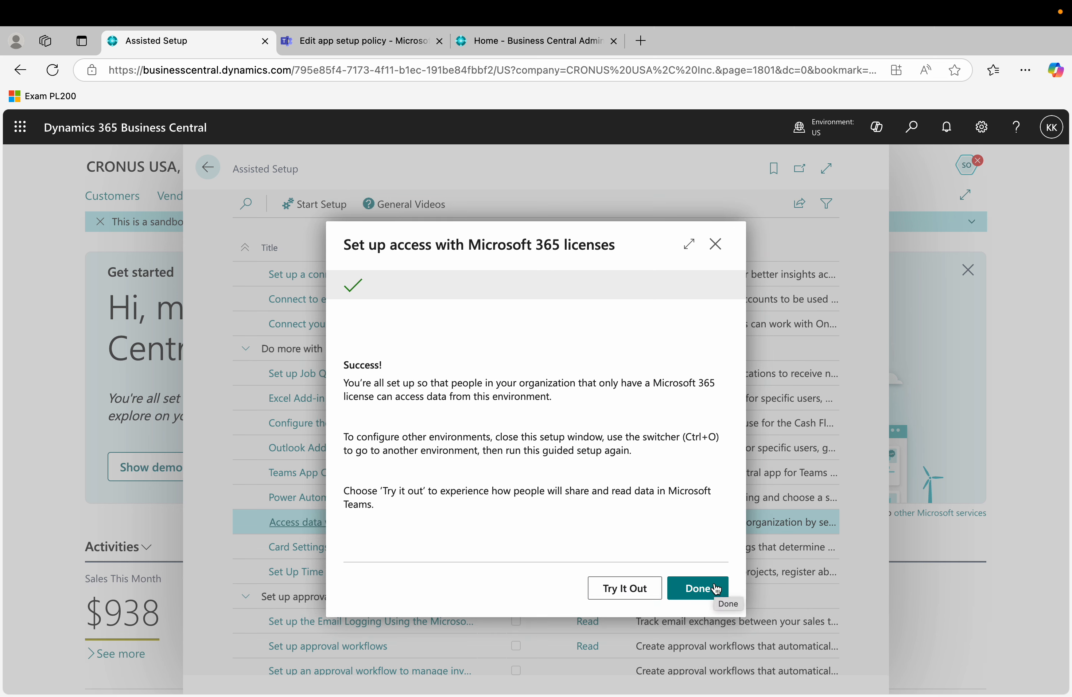
pyautogui.click(716, 588)
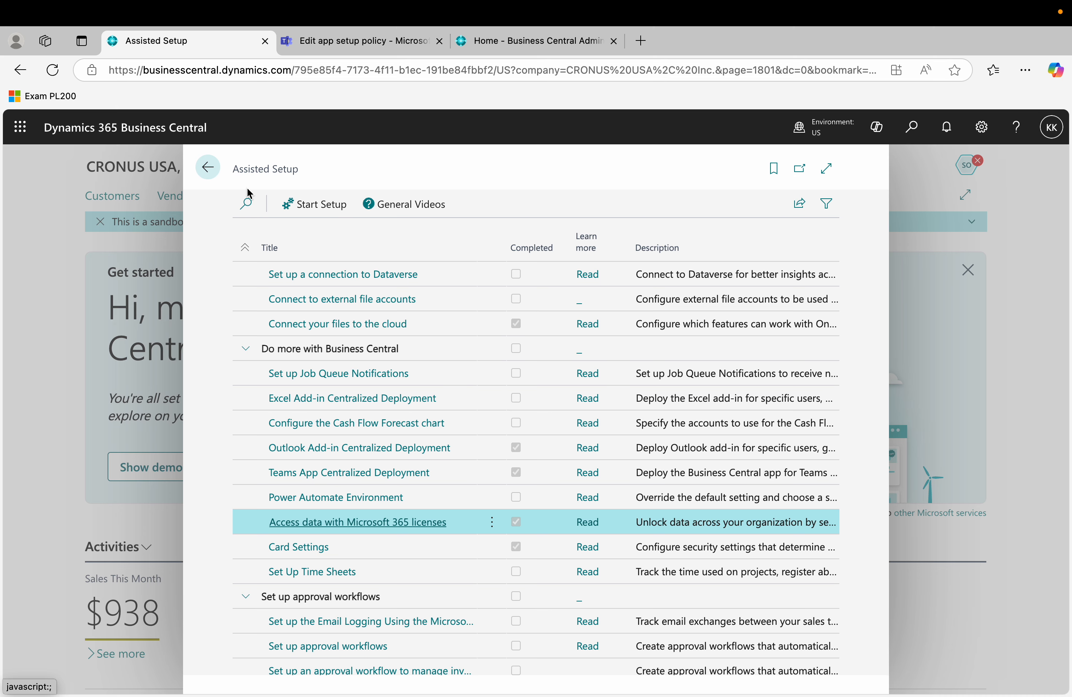
# Close Assisted Setup and launch Teams from the app launcher to reach the ErpSupport chat.
pyautogui.click(208, 174)
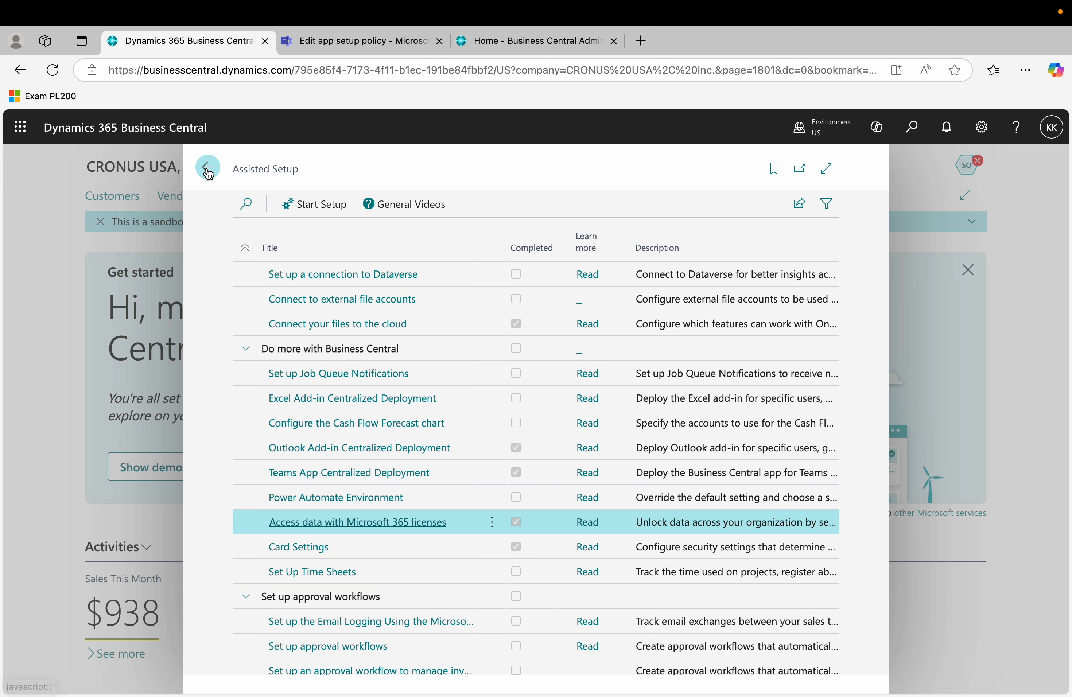
pyautogui.click(29, 132)
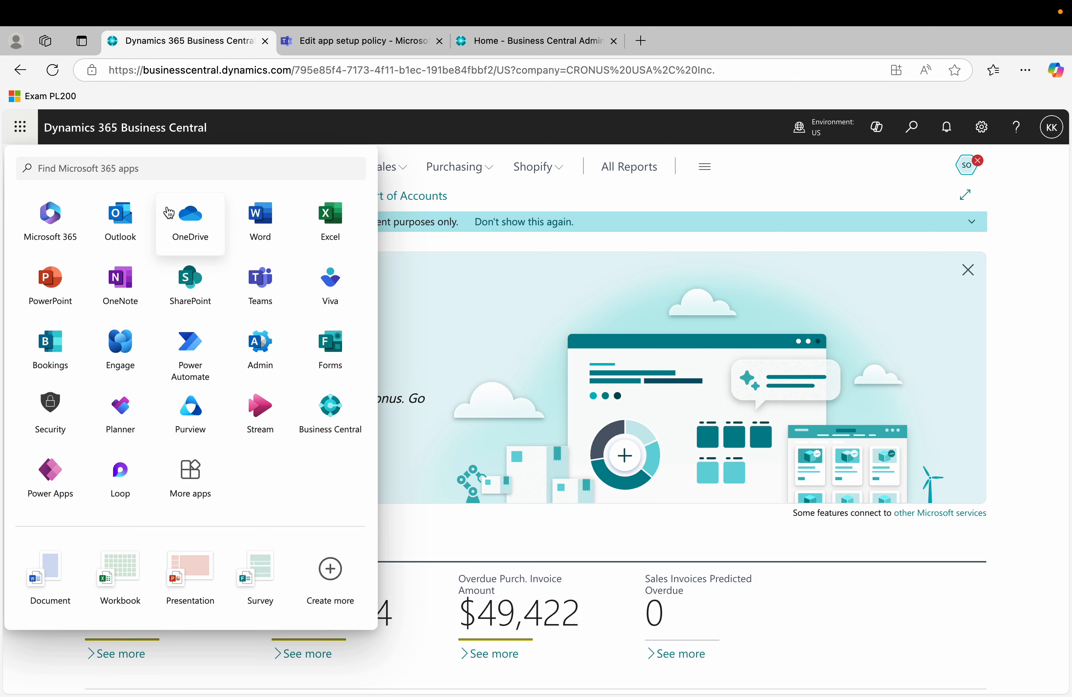
pyautogui.click(257, 286)
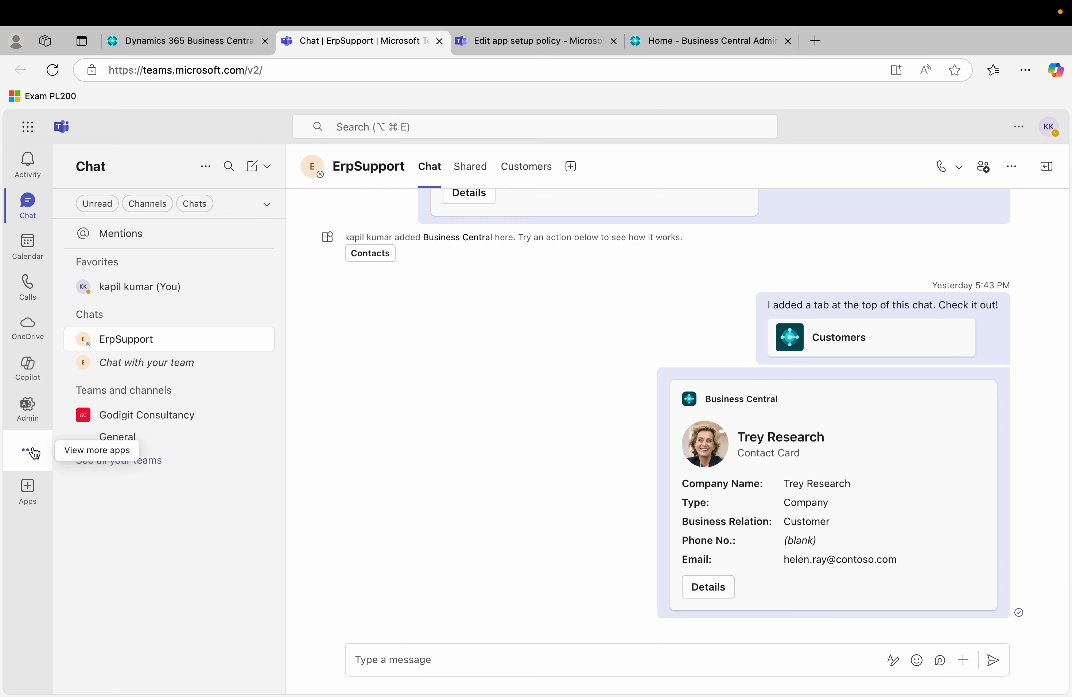
pyautogui.click(32, 488)
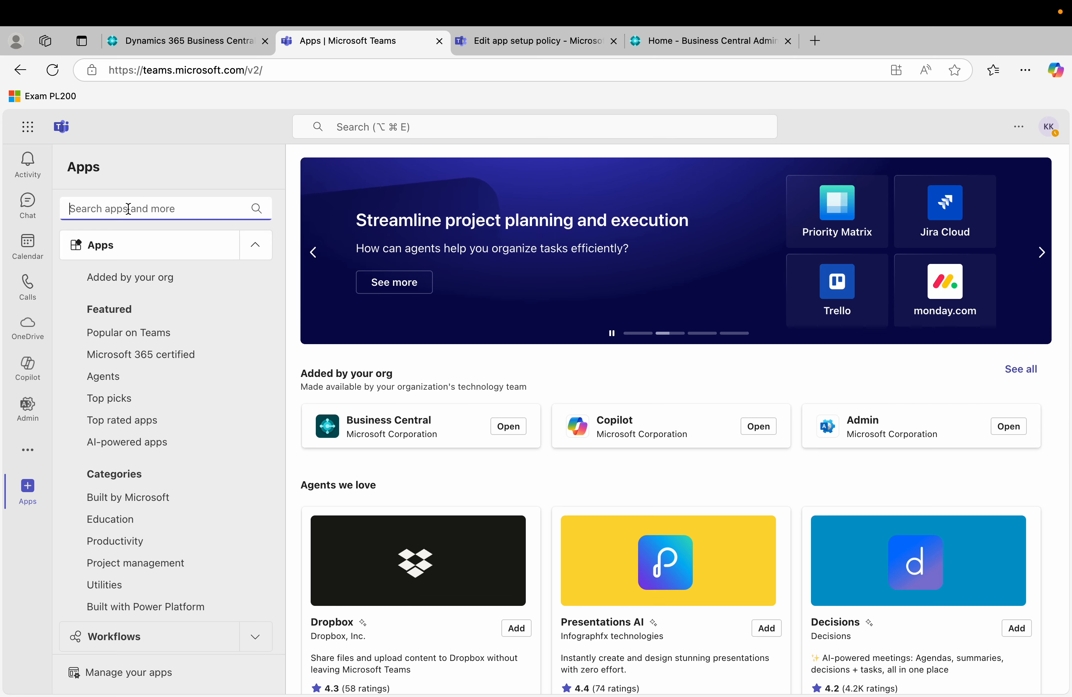
pyautogui.write('business')
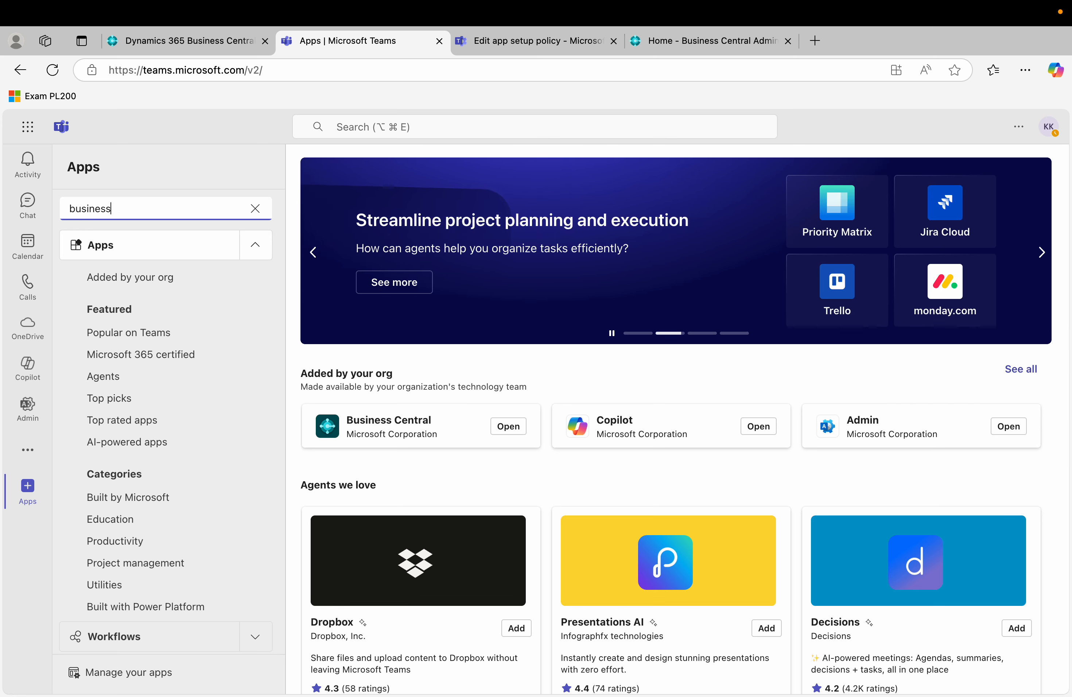
pyautogui.write(' central')
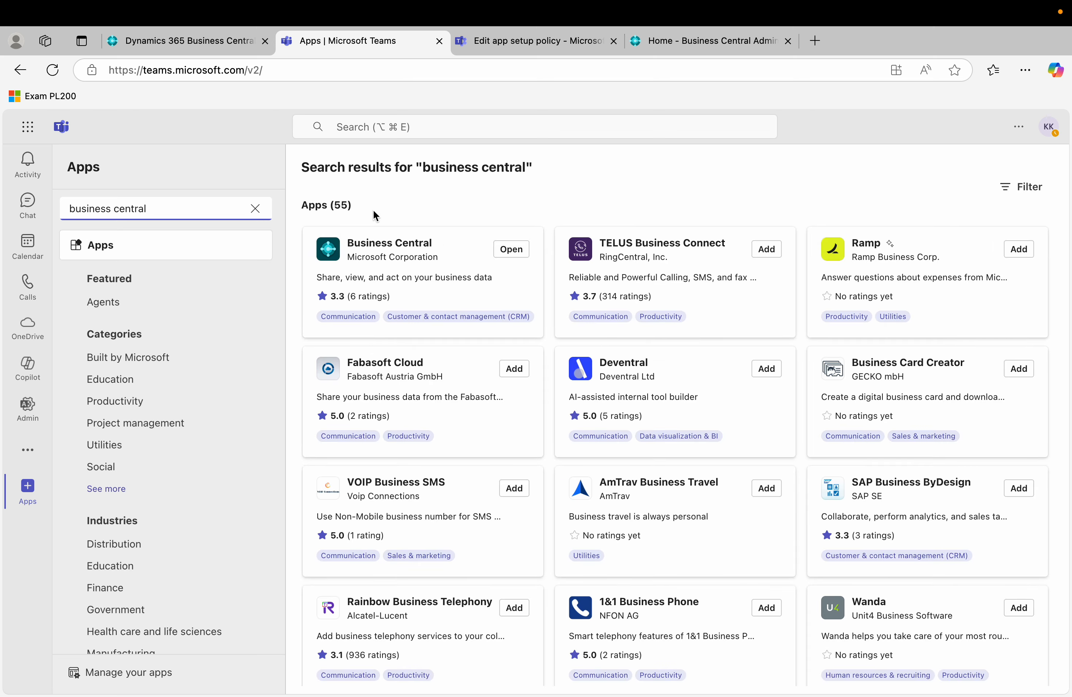
pyautogui.press('BackSpace')
pyautogui.press('BackSpace')
pyautogui.press('BackSpace')
pyautogui.press('BackSpace')
pyautogui.press('BackSpace')
pyautogui.press('BackSpace')
pyautogui.press('BackSpace')
pyautogui.press('BackSpace')
pyautogui.press('BackSpace')
pyautogui.press('BackSpace')
pyautogui.press('BackSpace')
pyautogui.press('BackSpace')
pyautogui.press('BackSpace')
pyautogui.press('BackSpace')
pyautogui.press('BackSpace')
pyautogui.press('BackSpace')
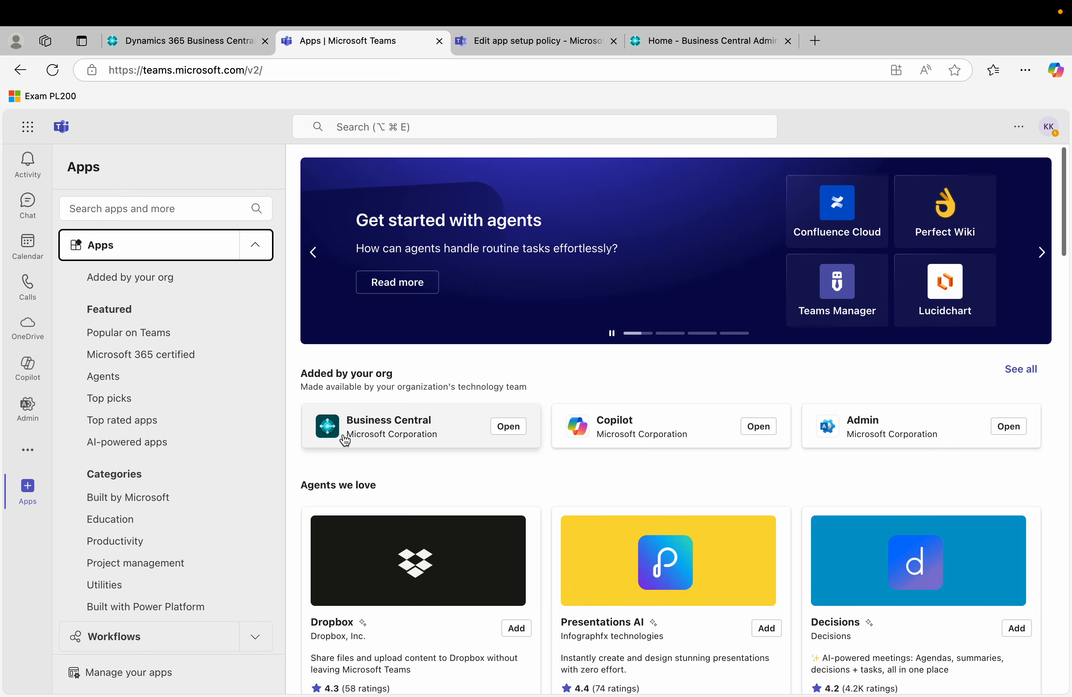
pyautogui.click(507, 428)
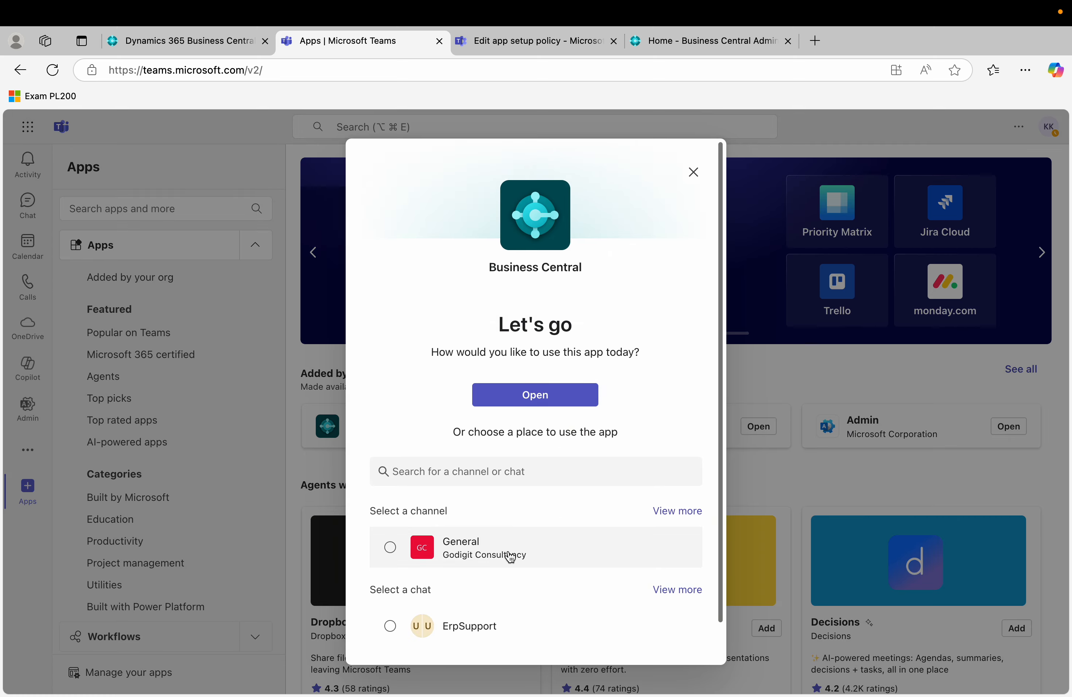
pyautogui.scroll(-2, 508, 551)
pyautogui.scroll(2, 508, 550)
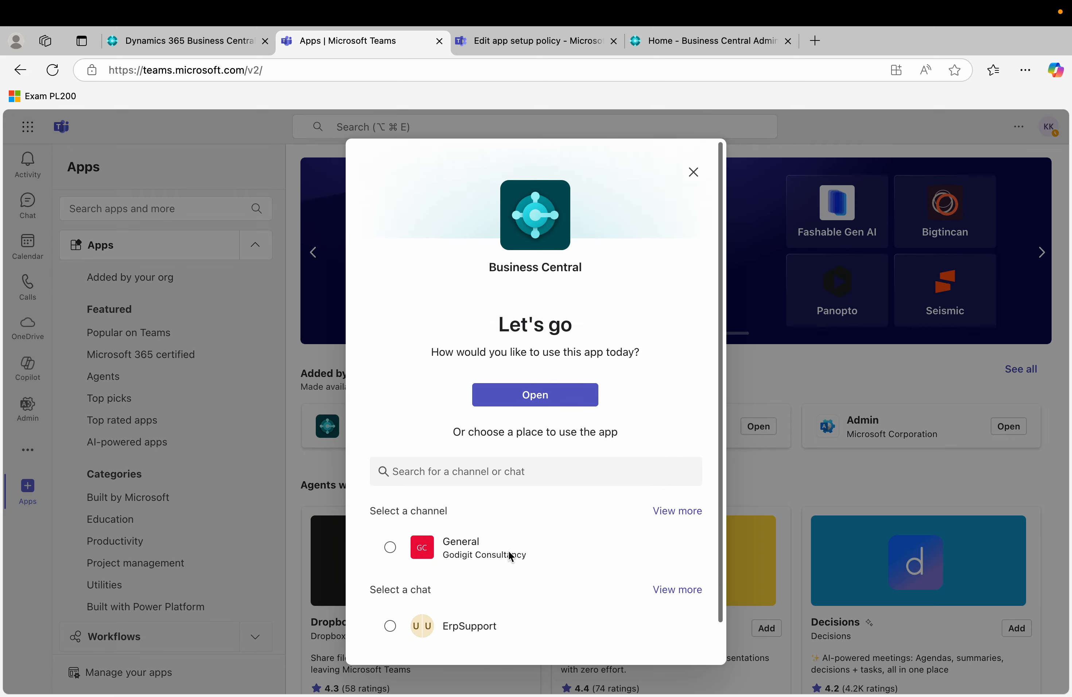
pyautogui.scroll(-1, 509, 551)
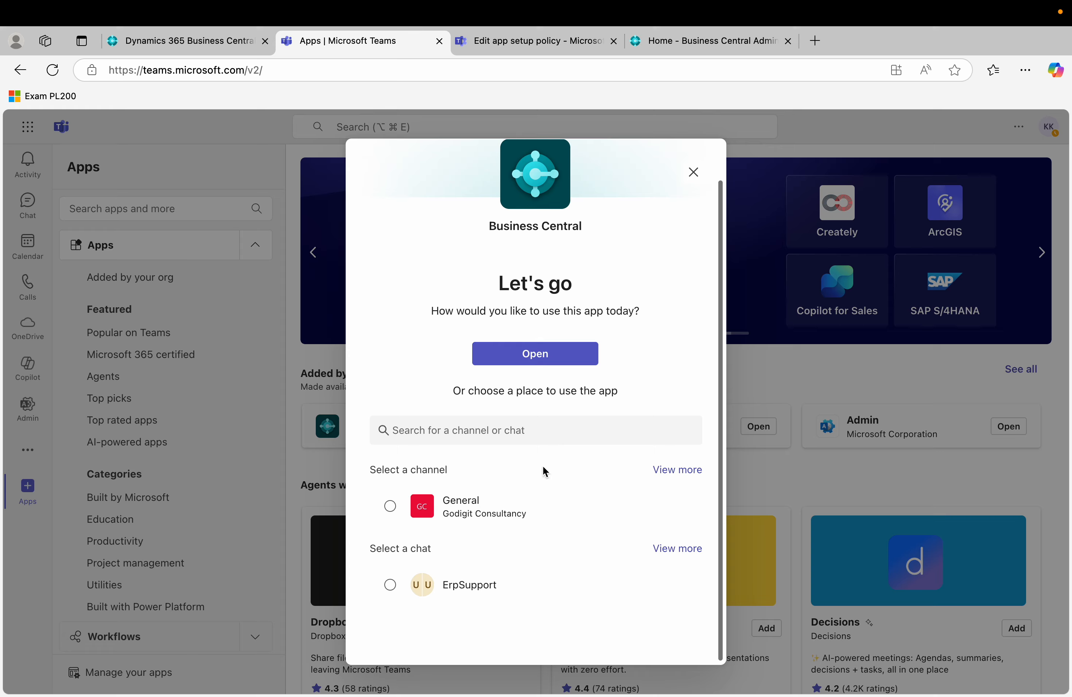
pyautogui.click(693, 174)
pyautogui.click(30, 222)
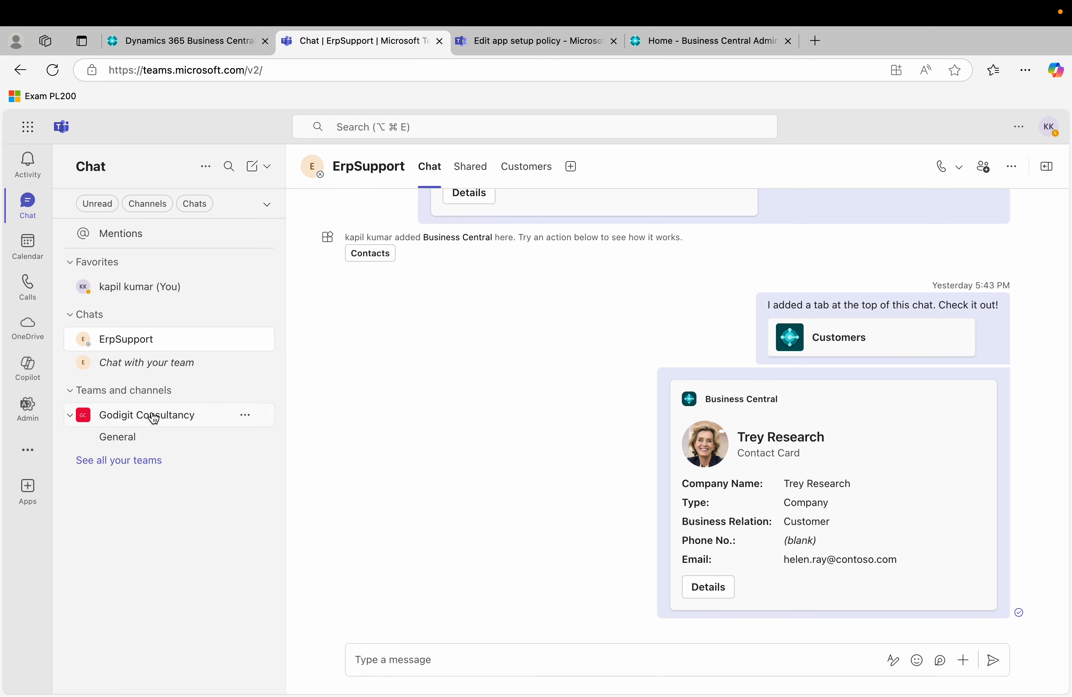
# Open Godigit Consultancy's General channel and start a new Business Central tab there.
pyautogui.click(153, 425)
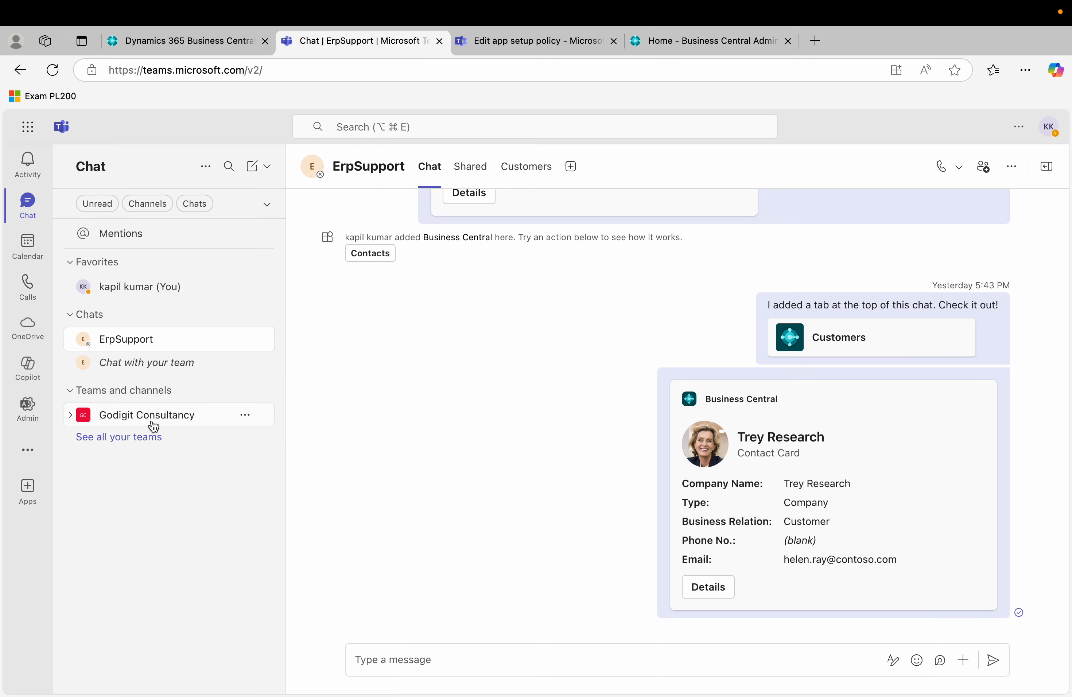
pyautogui.click(154, 425)
pyautogui.click(138, 438)
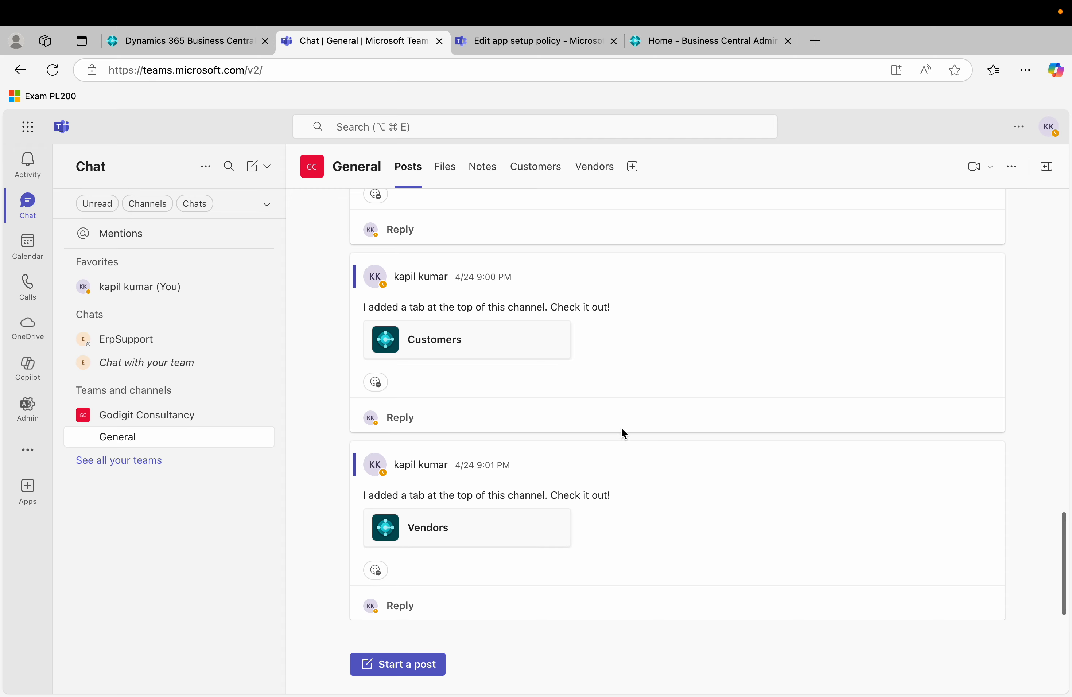
pyautogui.click(633, 170)
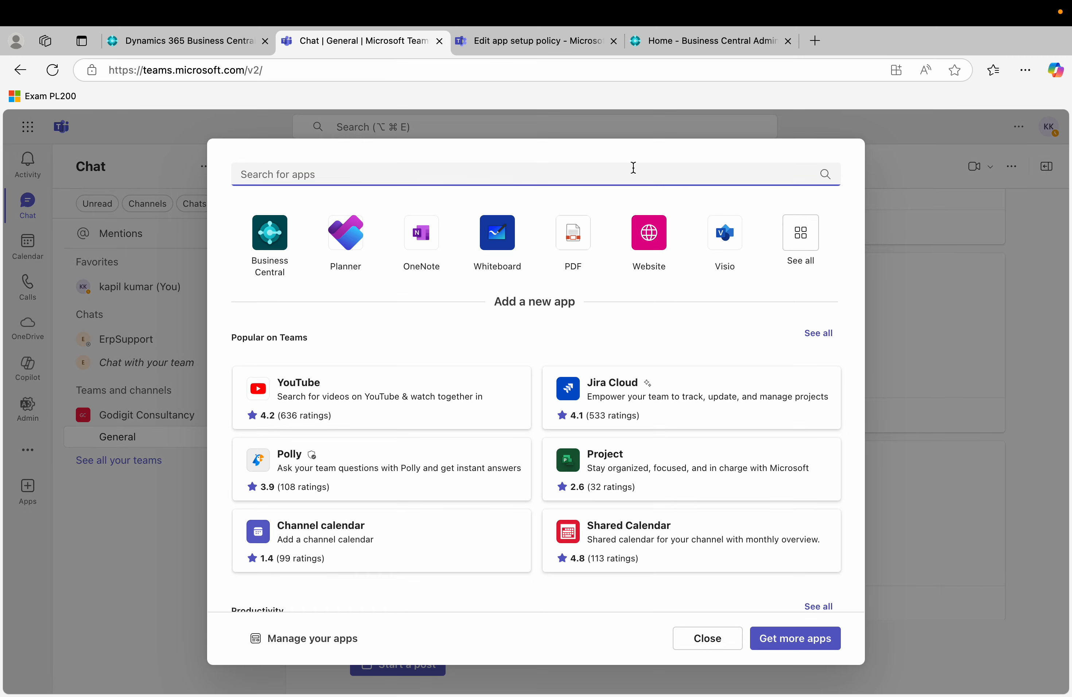
pyautogui.click(271, 243)
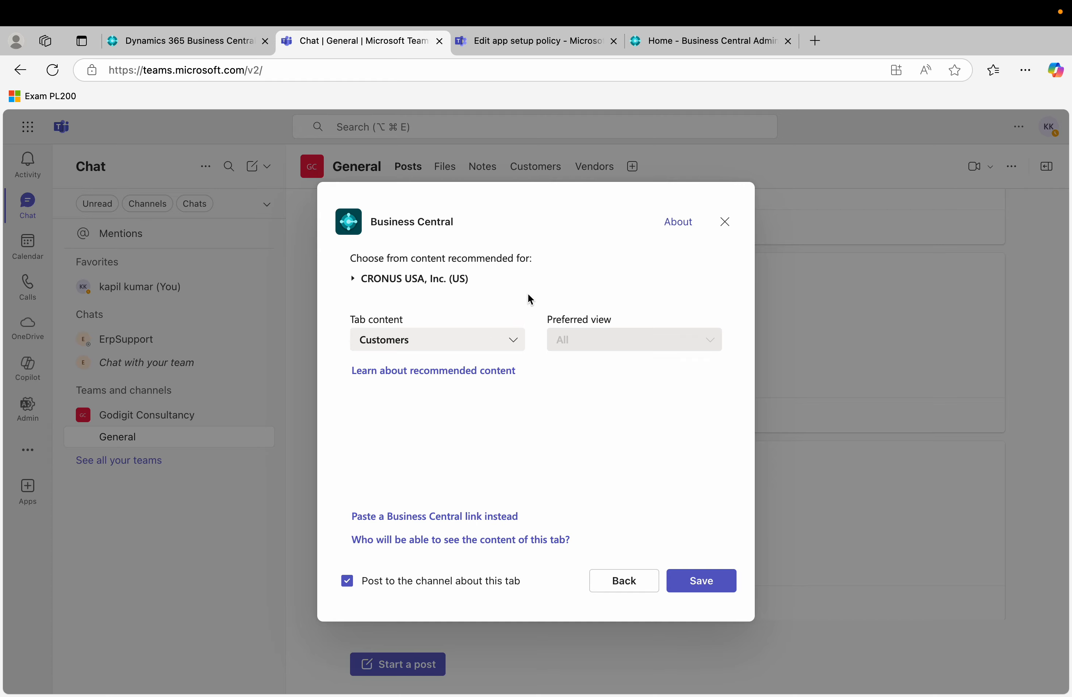
# Set the Business Central tab content to Items and save the new Items tab.
pyautogui.click(361, 280)
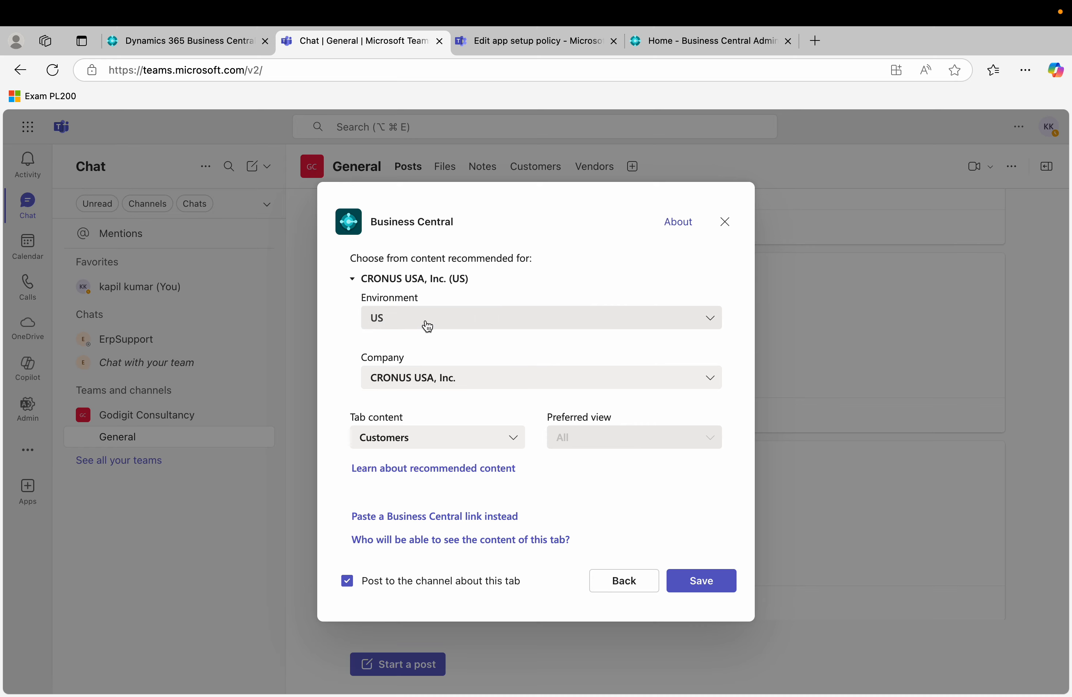
pyautogui.click(358, 283)
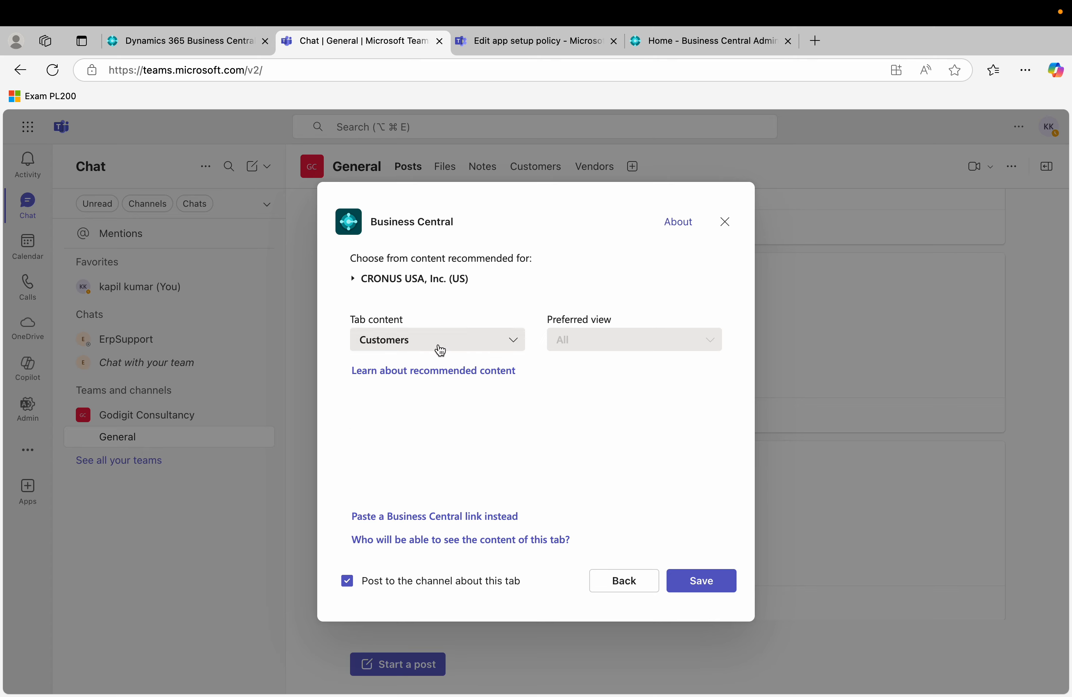
pyautogui.click(456, 344)
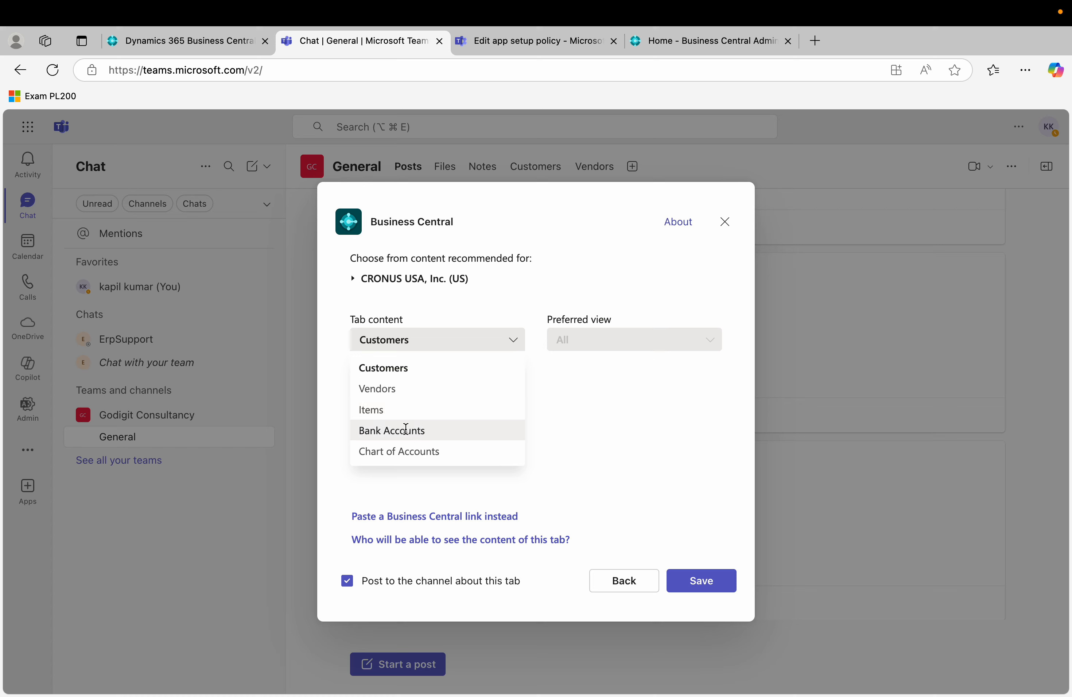
pyautogui.click(448, 410)
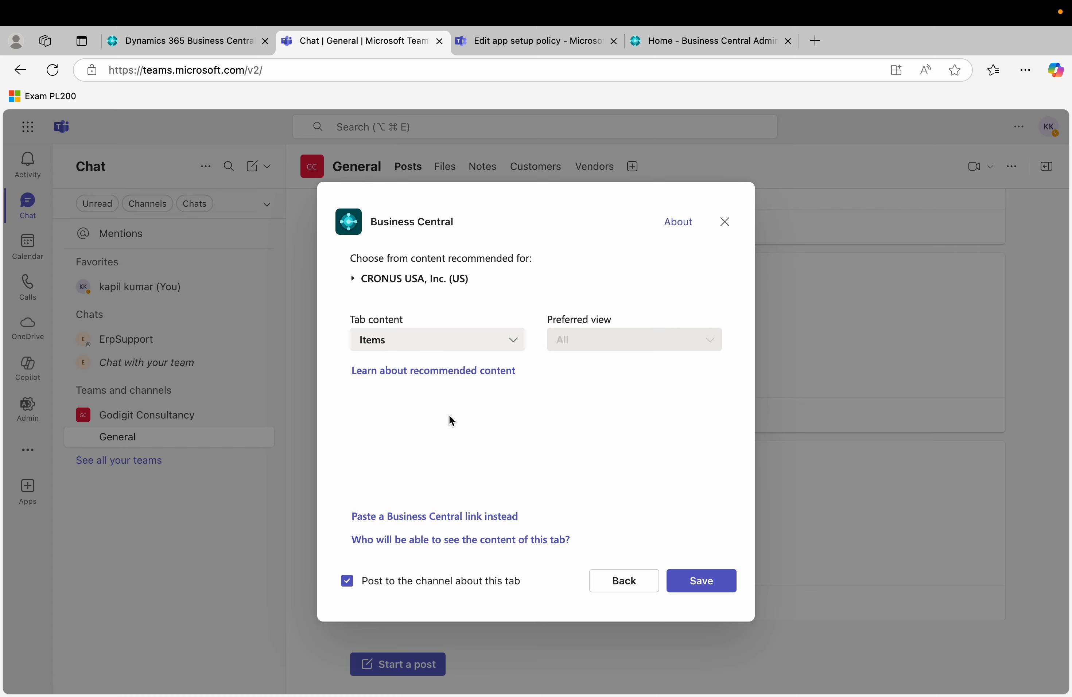
pyautogui.click(699, 579)
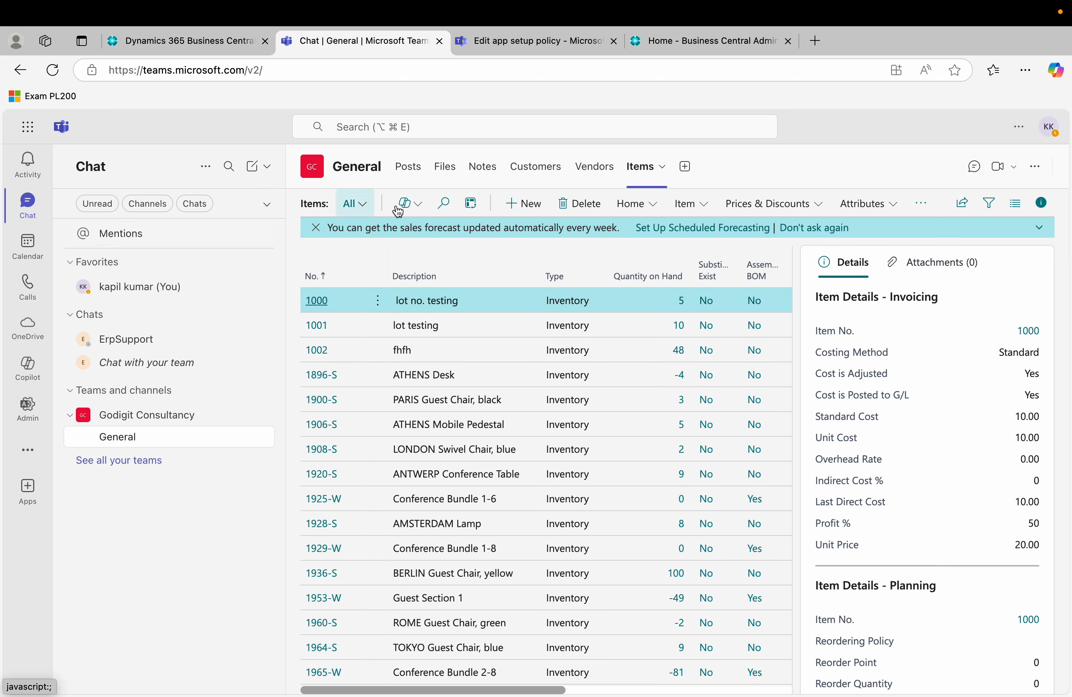
# View the Customers tab and channel Posts, then switch to the ErpSupport chat.
pyautogui.click(537, 173)
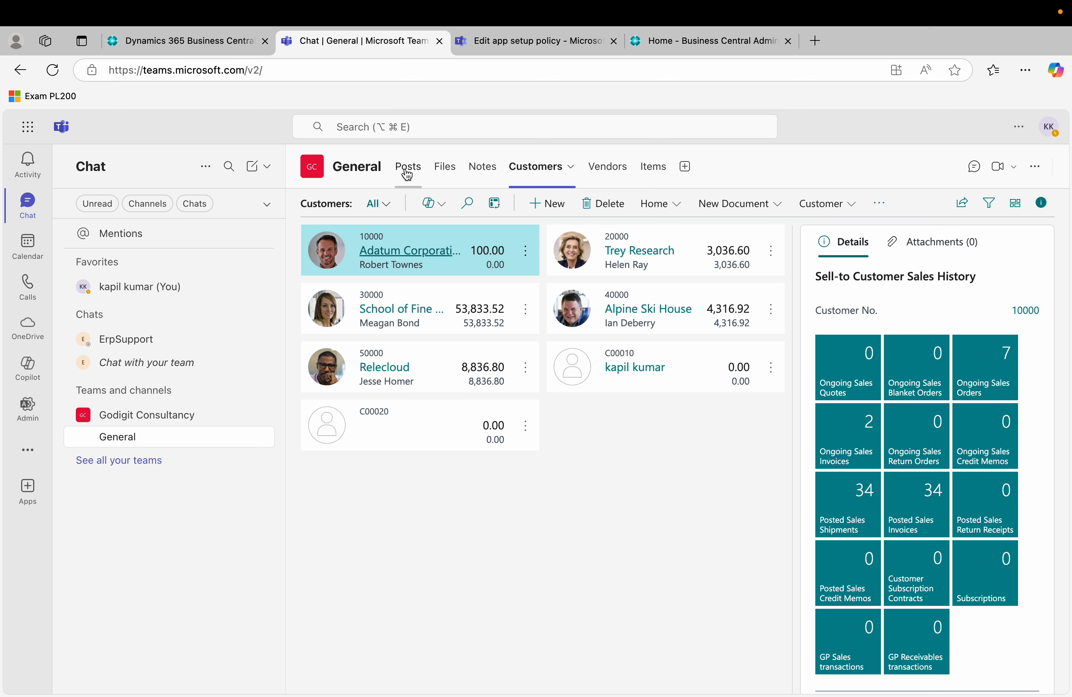
pyautogui.click(406, 172)
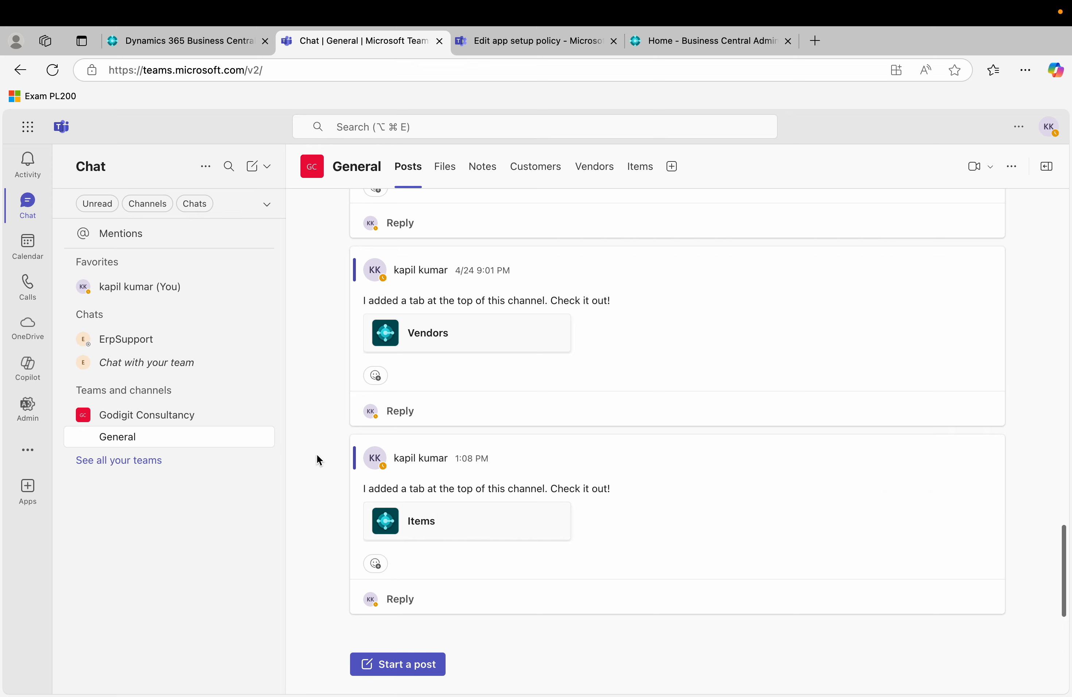
pyautogui.click(148, 348)
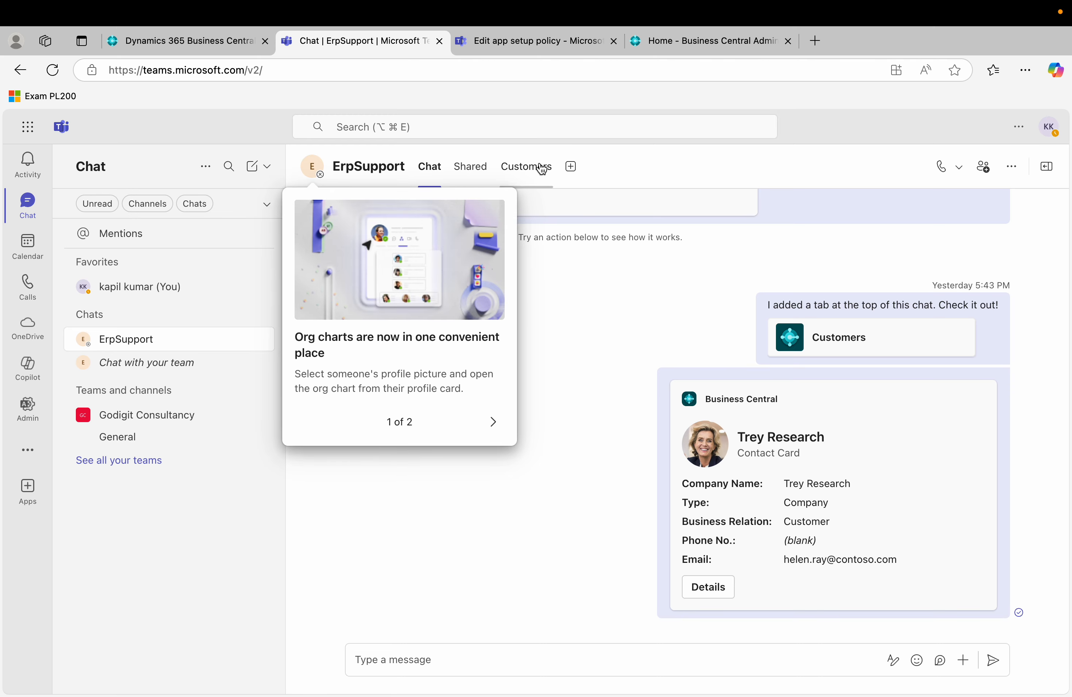
# Step through and dismiss the feature tour, and close the Add a tab picker unused.
pyautogui.tripleClick(559, 331)
pyautogui.click(570, 165)
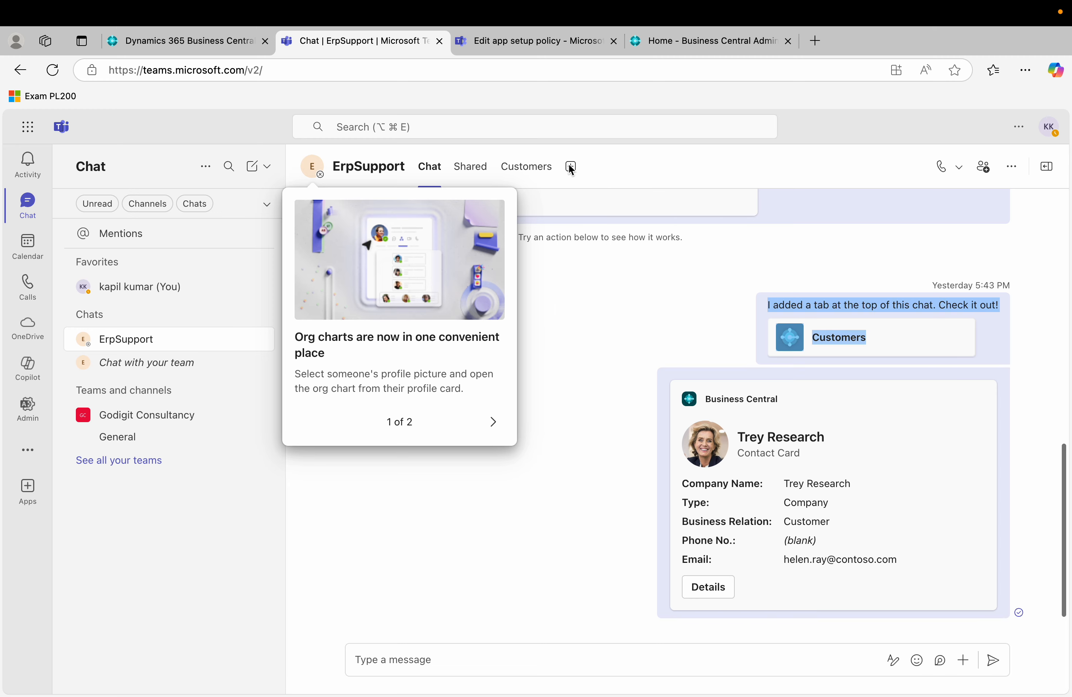
pyautogui.click(496, 421)
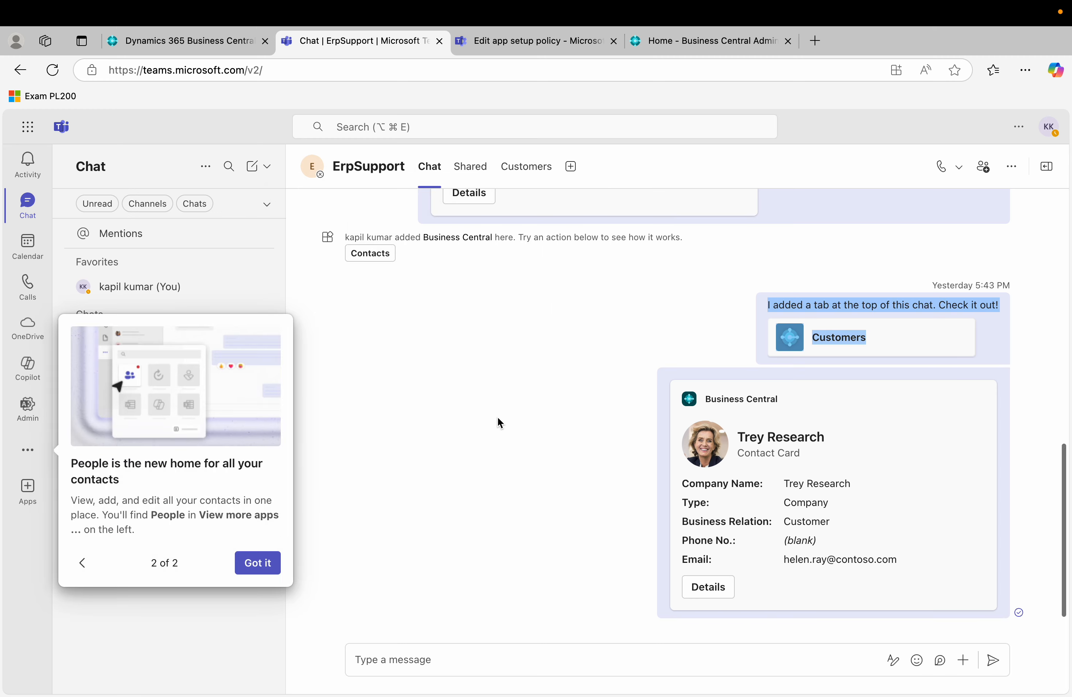
pyautogui.click(262, 565)
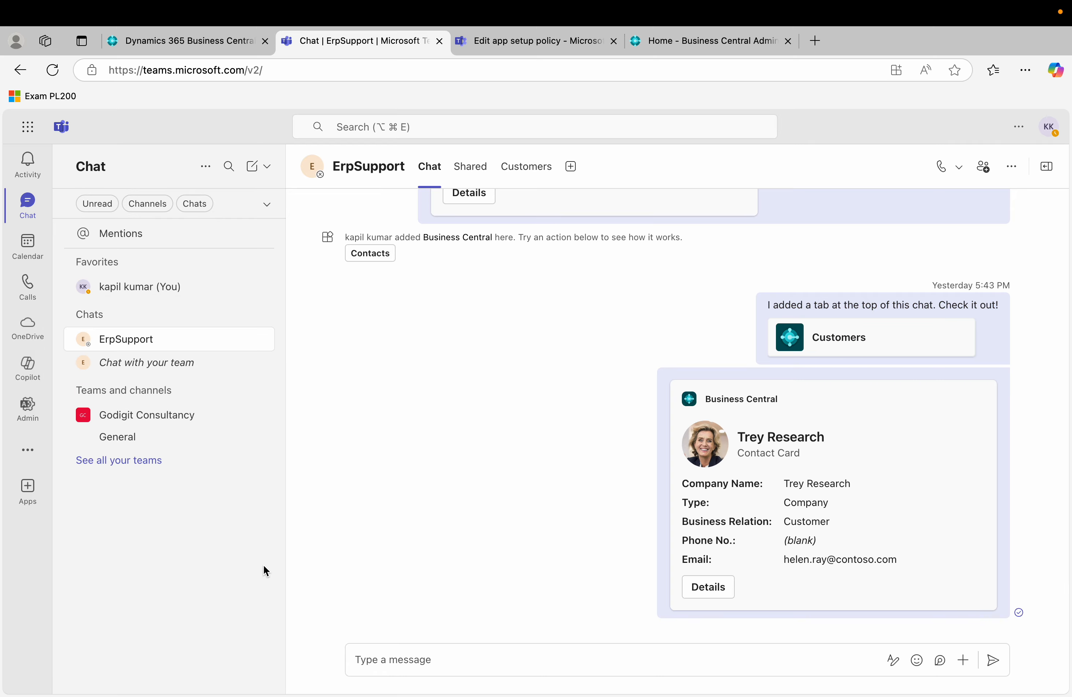
pyautogui.click(575, 167)
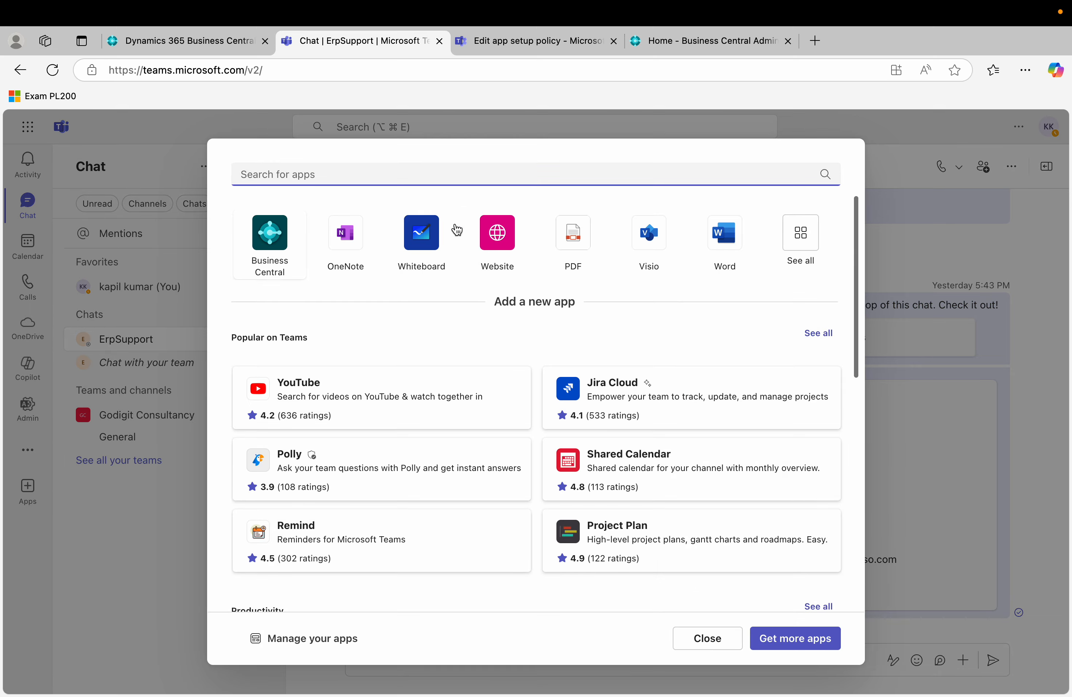
pyautogui.click(708, 639)
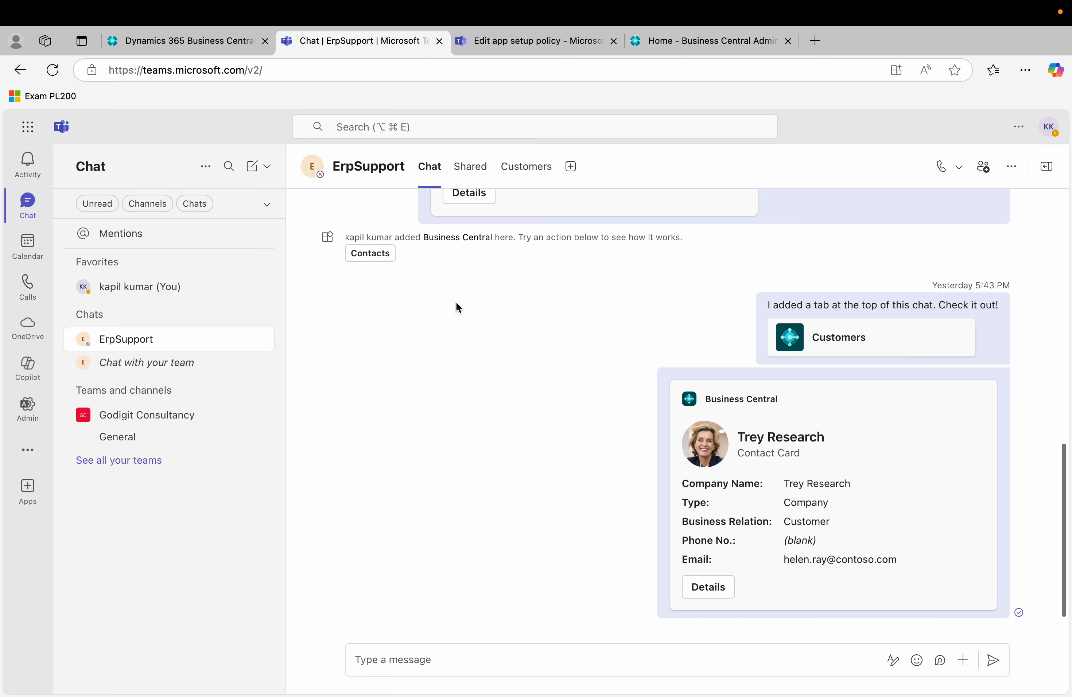
# Use the /Business Central search to find 'adatum' and select Adatum Corporation.
pyautogui.click(382, 127)
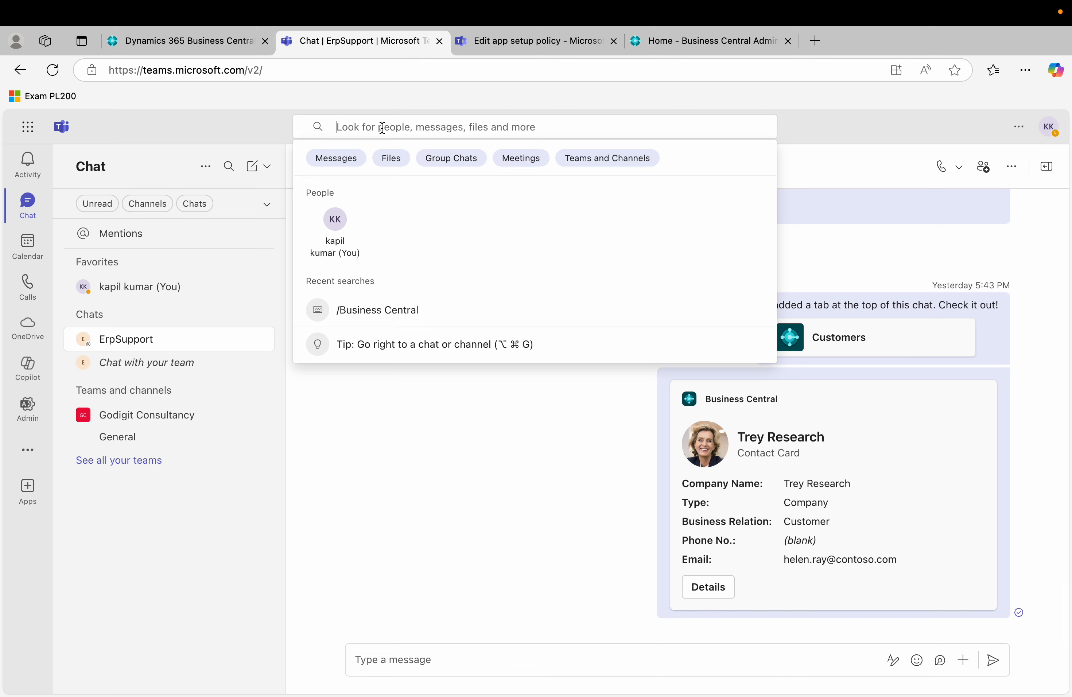
pyautogui.write('/')
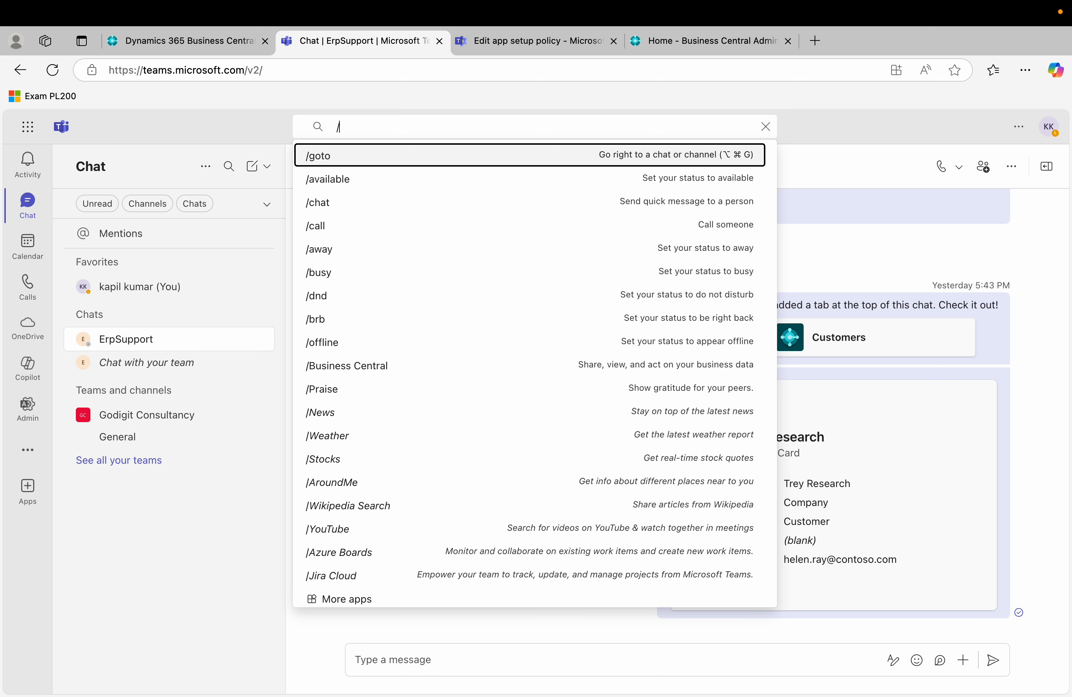
pyautogui.write('busine')
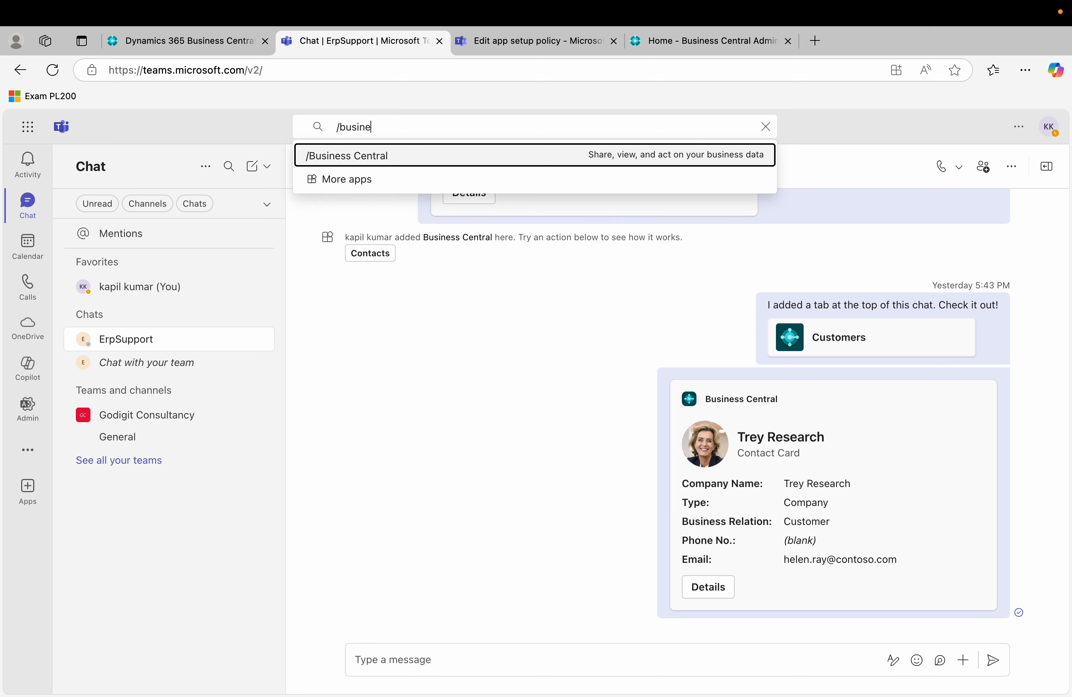
pyautogui.press('Return')
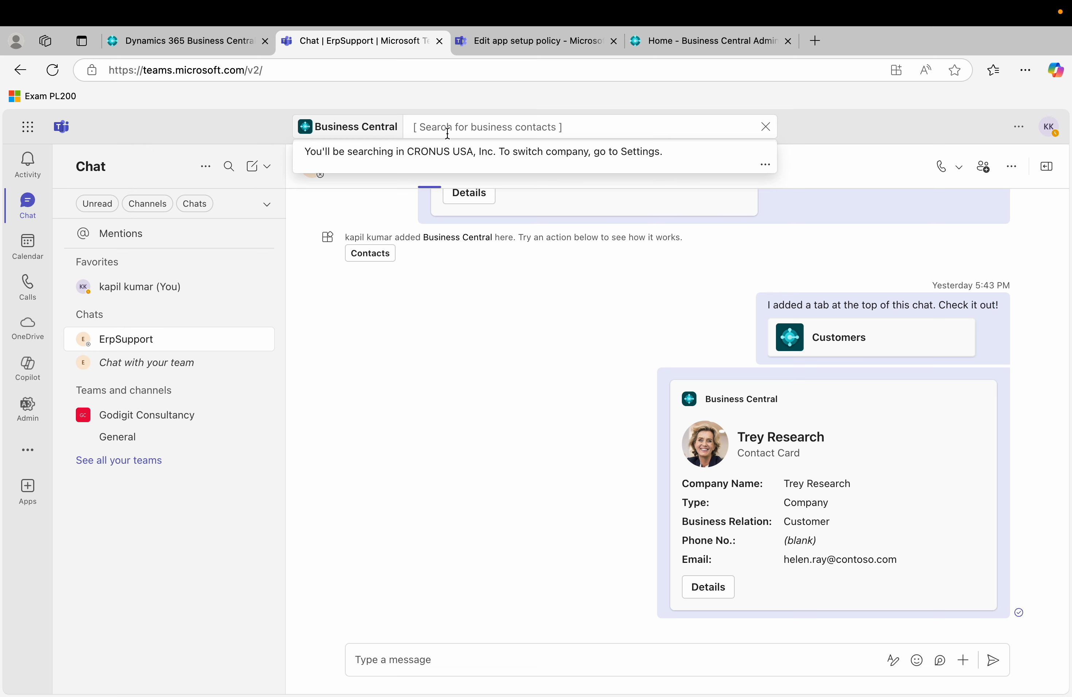
pyautogui.write('adatum')
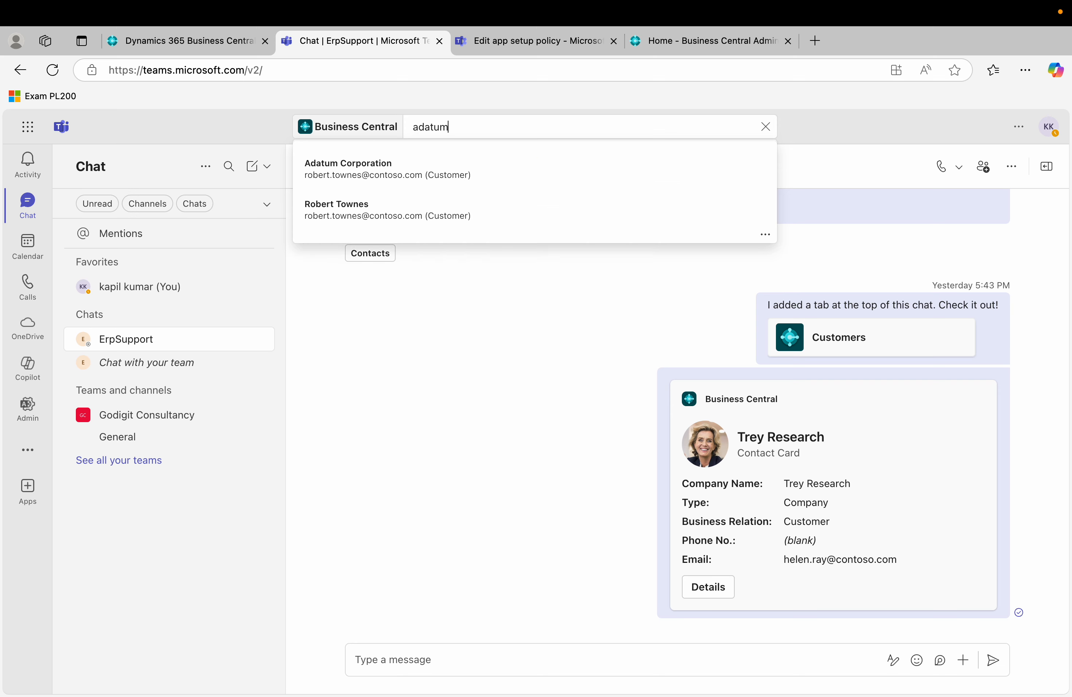
pyautogui.click(408, 176)
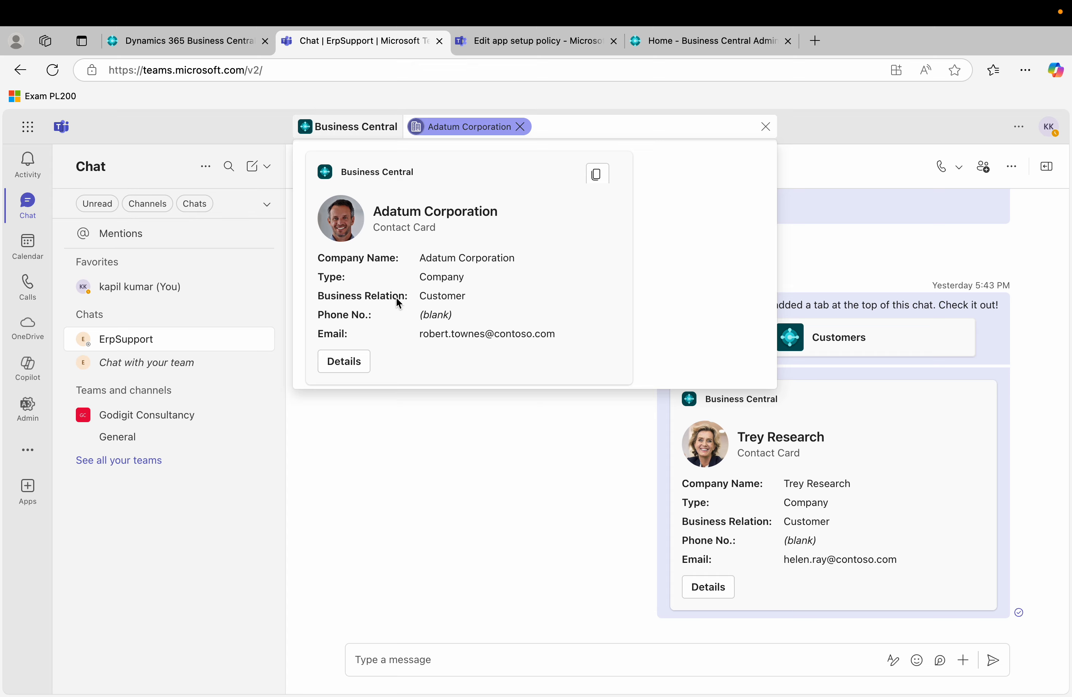
# Review Adatum Corporation's full contact card CT000013, then close it.
pyautogui.click(350, 367)
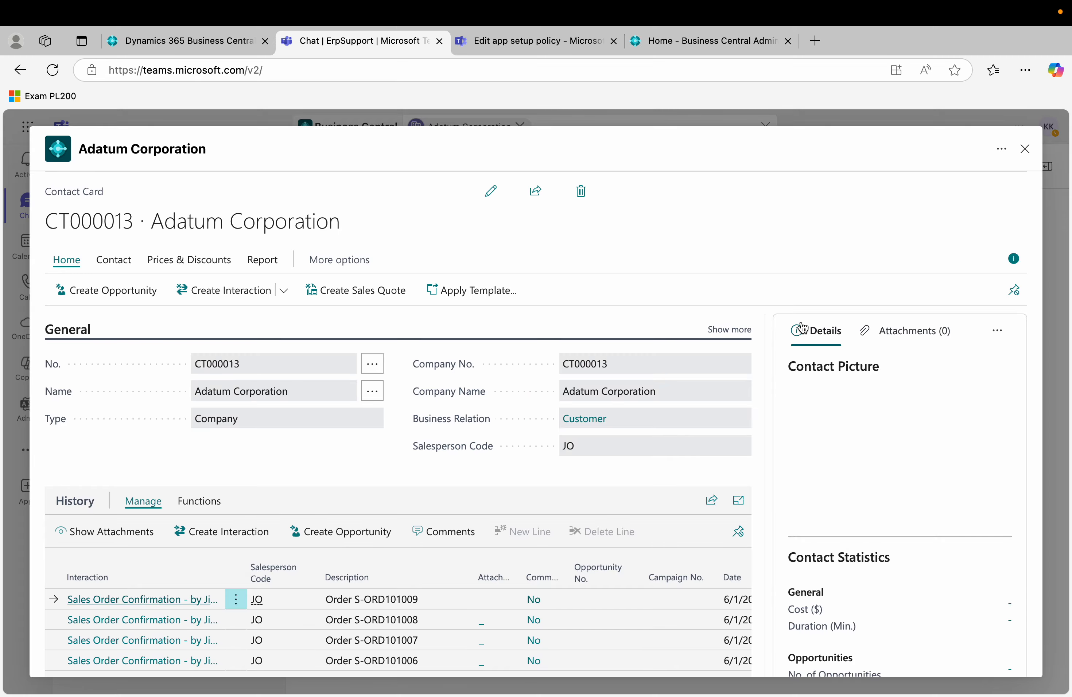
pyautogui.scroll(-3, 589, 532)
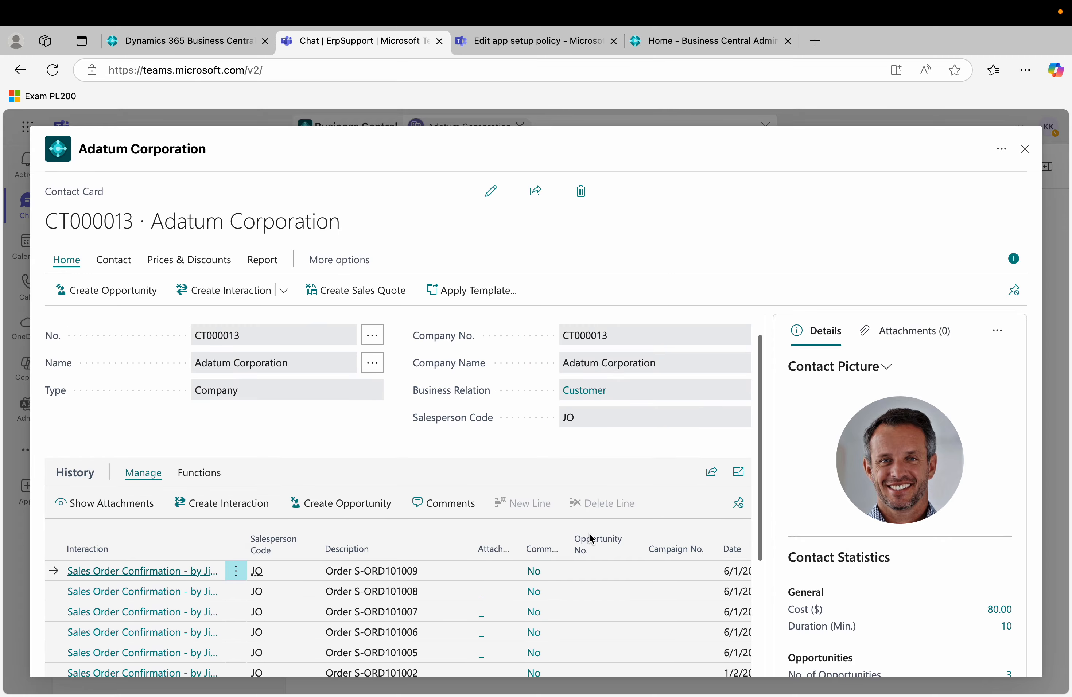
pyautogui.scroll(3, 589, 533)
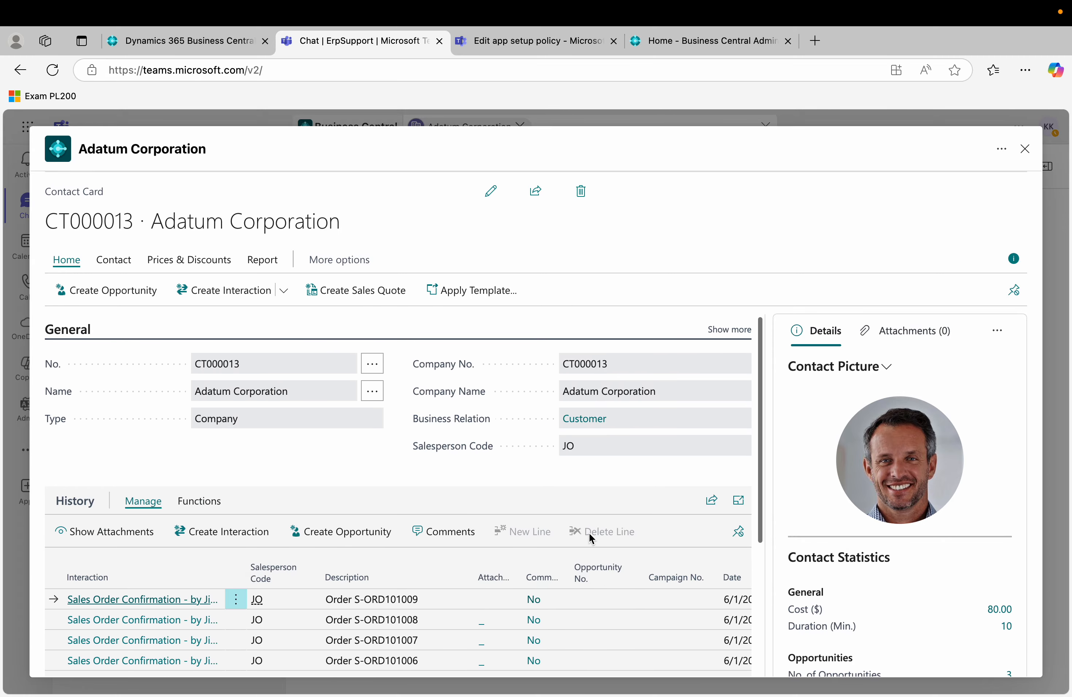
pyautogui.click(1026, 147)
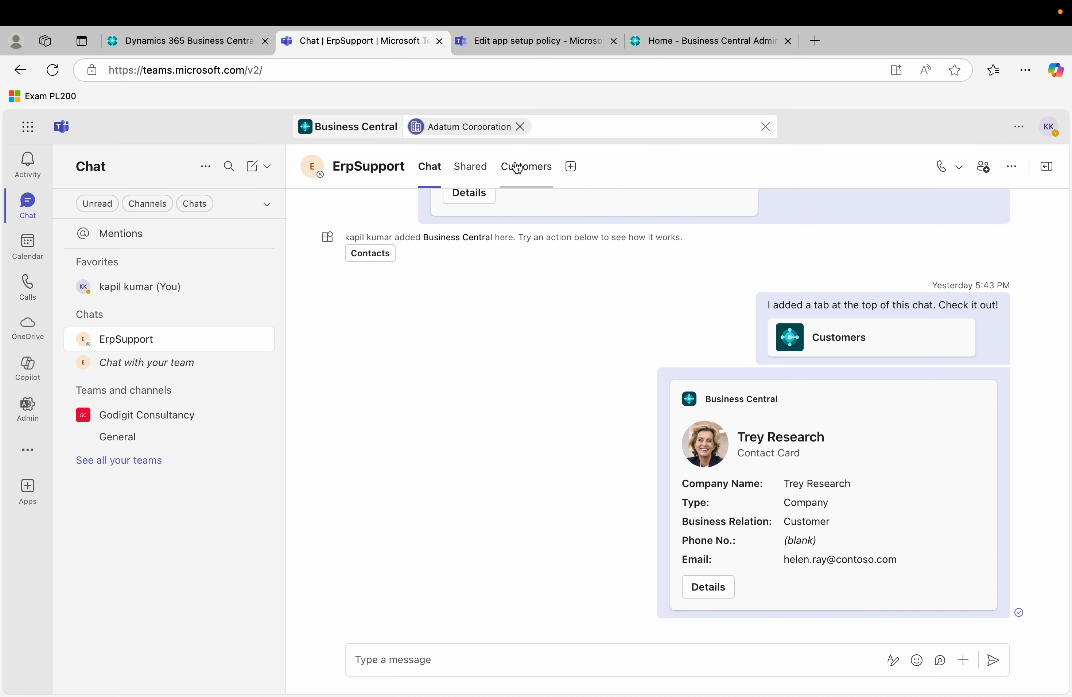
# Clear the Adatum result, search Business Central for 'fabrikam' and select Fabrikam, Inc.
pyautogui.click(520, 133)
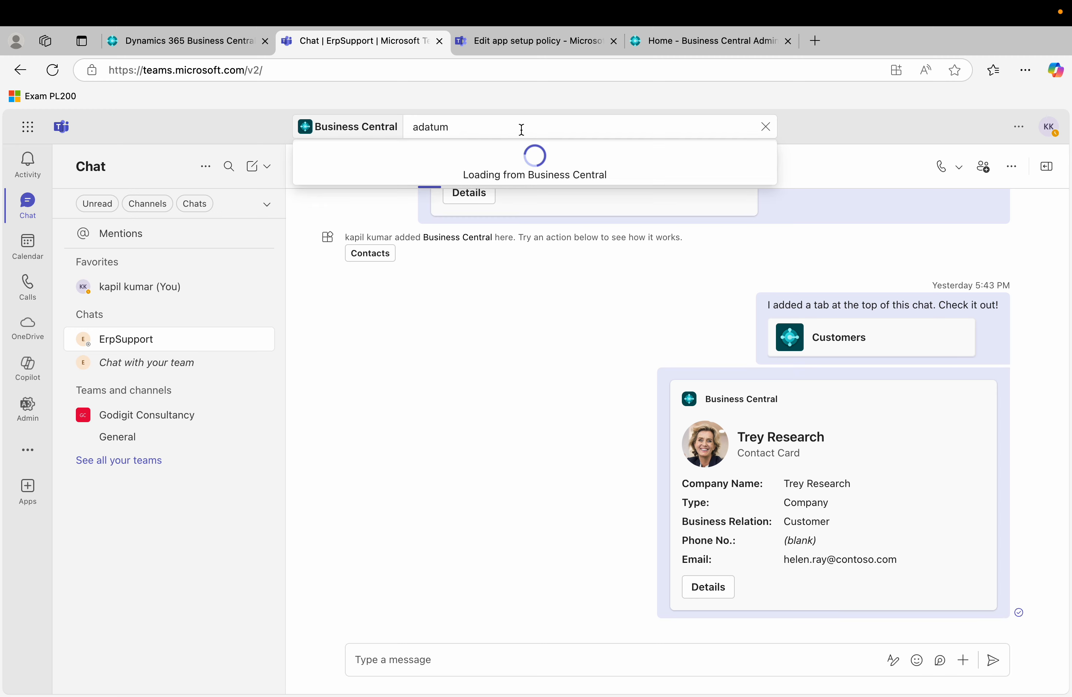
pyautogui.press('BackSpace')
pyautogui.press('BackSpace')
pyautogui.press('BackSpace')
pyautogui.press('BackSpace')
pyautogui.press('BackSpace')
pyautogui.press('BackSpace')
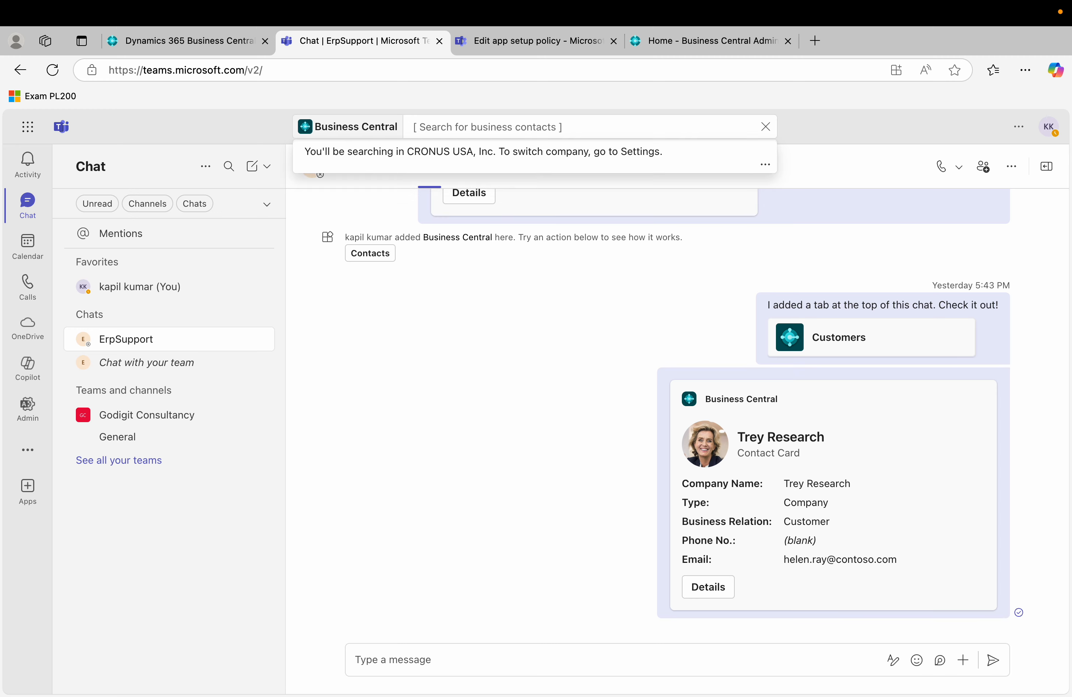
pyautogui.write('conference')
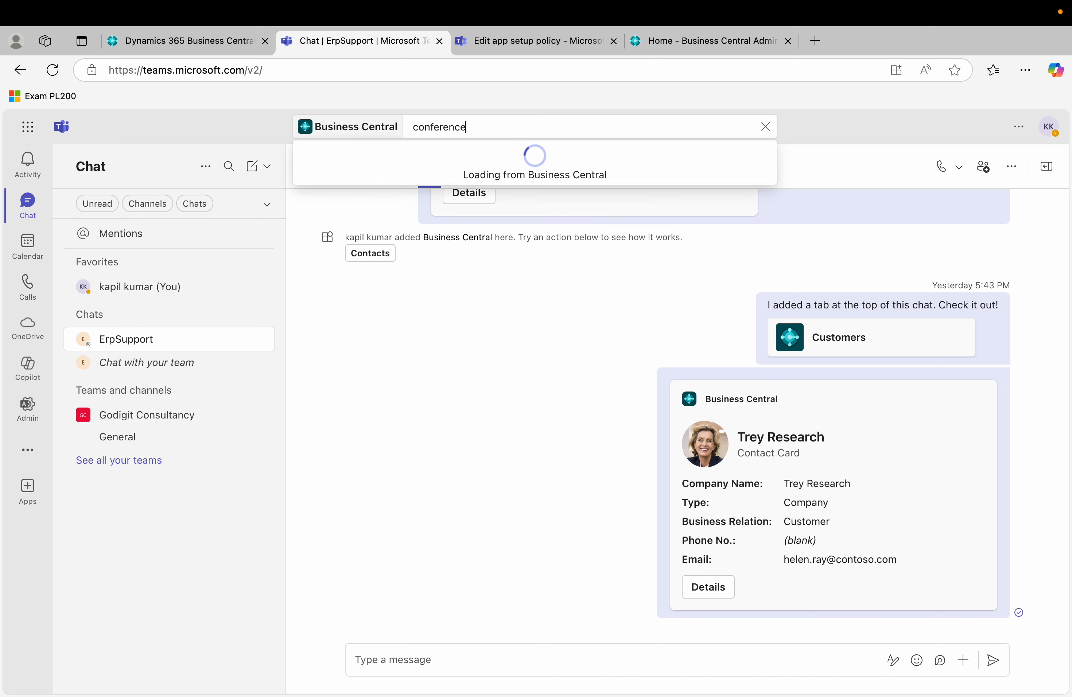
pyautogui.press('BackSpace')
pyautogui.press('BackSpace')
pyautogui.press('BackSpace')
pyautogui.press('BackSpace')
pyautogui.press('BackSpace')
pyautogui.press('BackSpace')
pyautogui.press('BackSpace')
pyautogui.press('BackSpace')
pyautogui.press('BackSpace')
pyautogui.press('BackSpace')
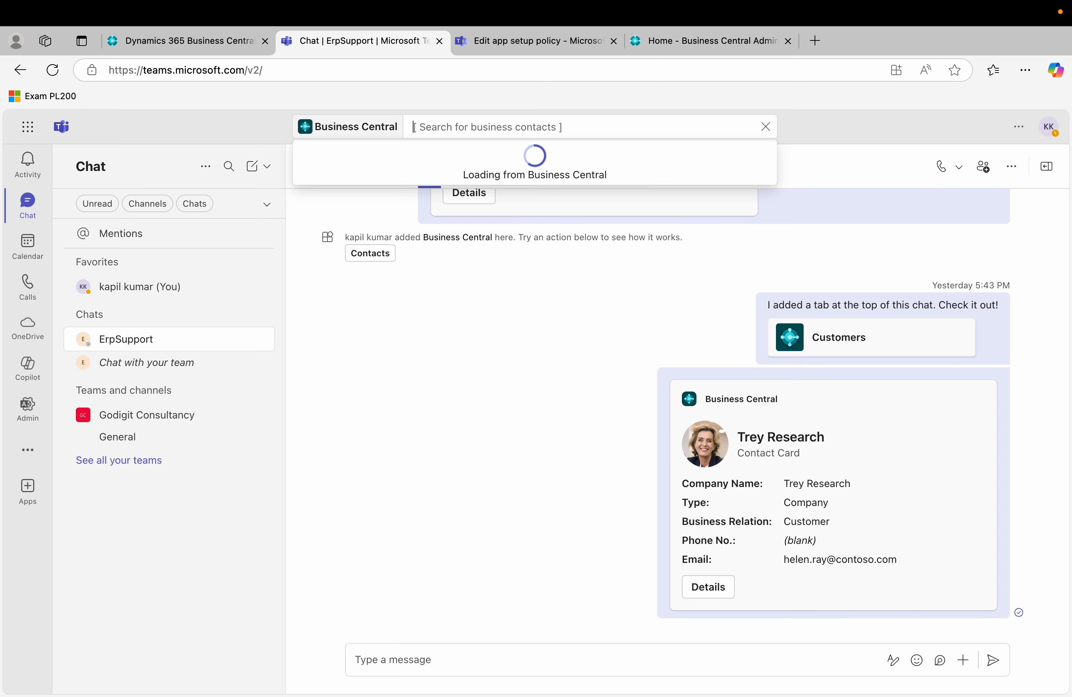
pyautogui.write('fabrik')
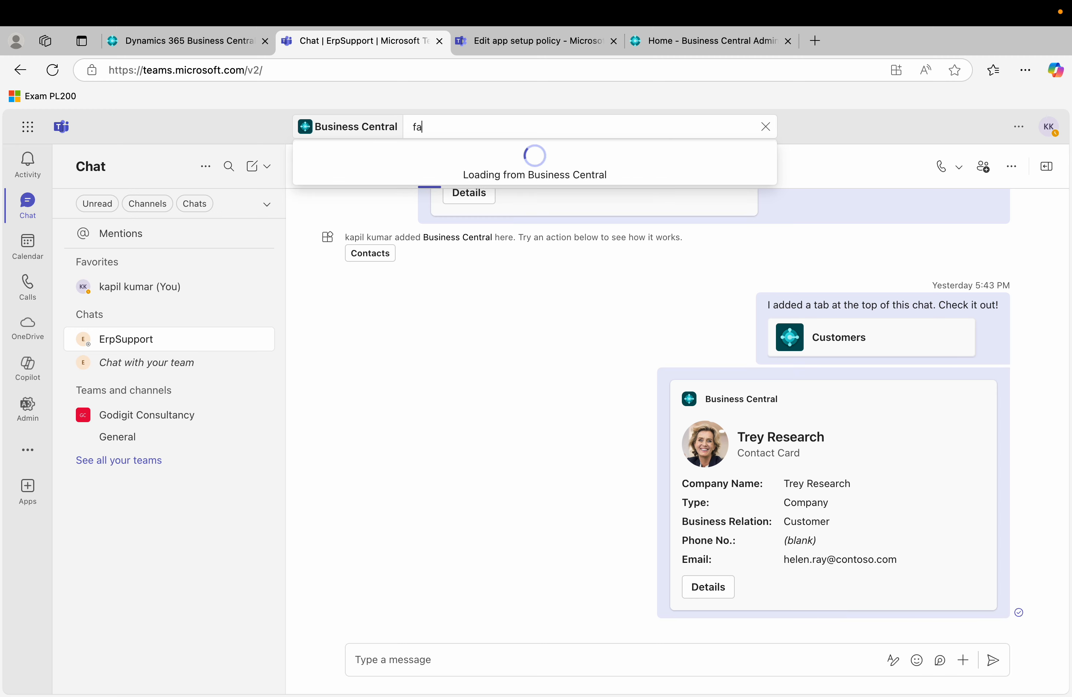
pyautogui.write('am')
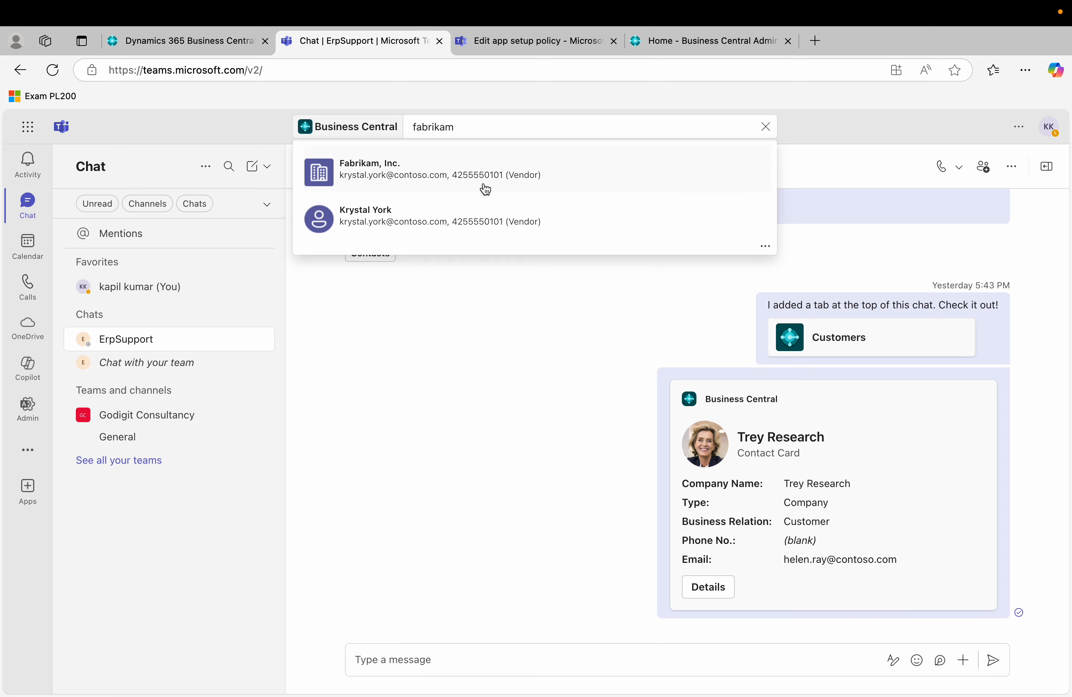
pyautogui.click(514, 180)
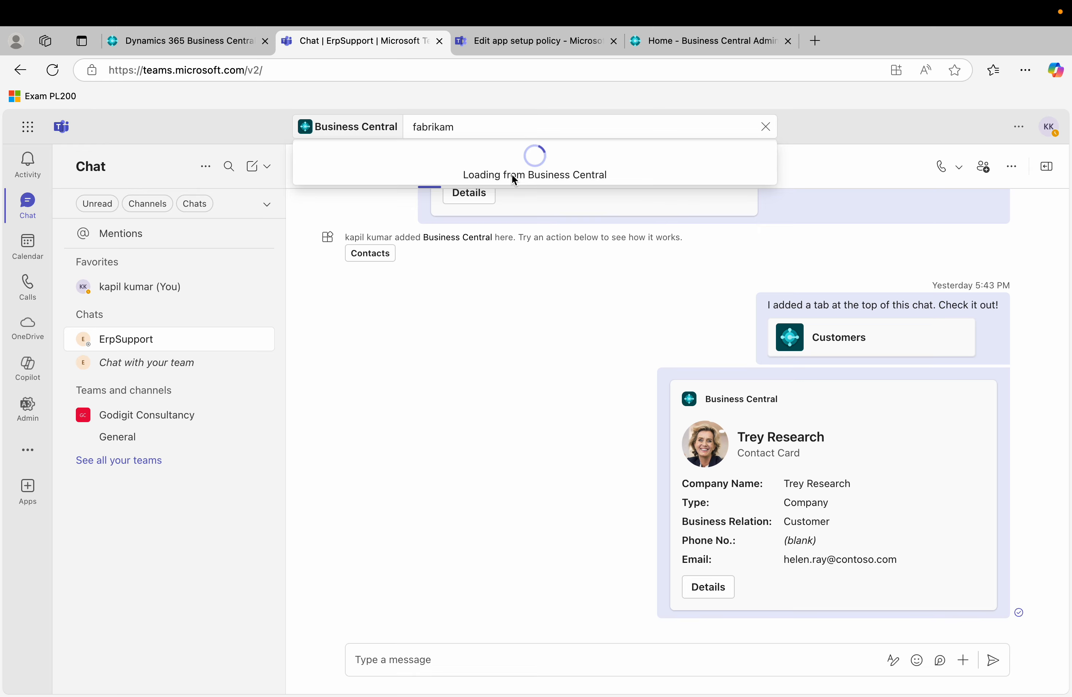
# Review Fabrikam, Inc.'s full contact card CT000003, then close it.
pyautogui.click(357, 363)
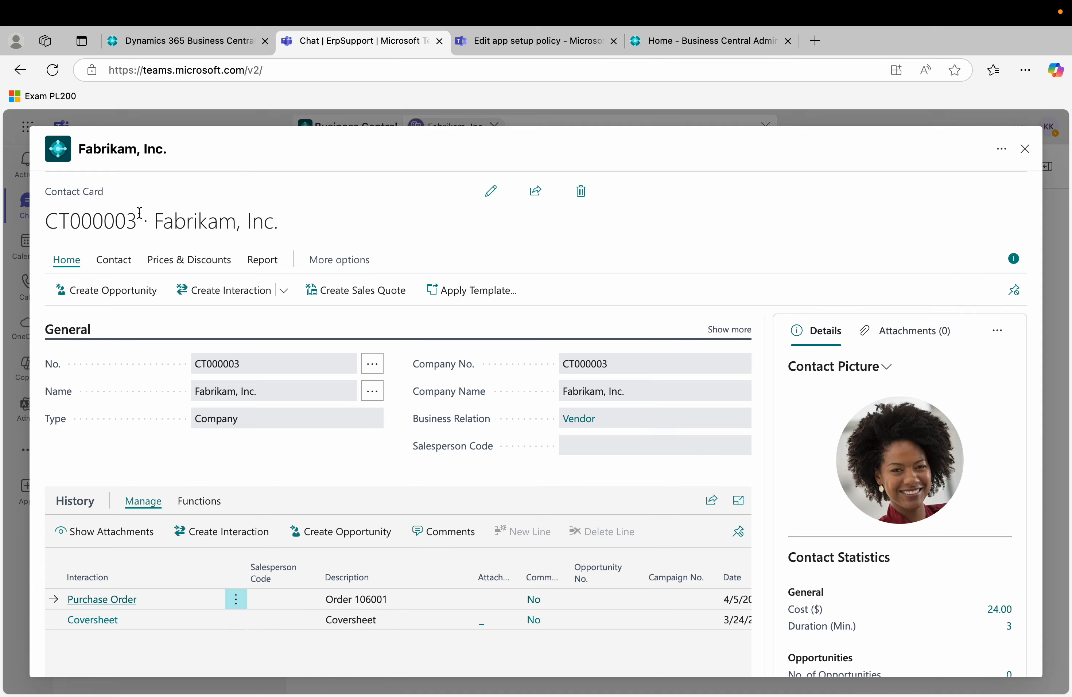
pyautogui.scroll(-3, 283, 431)
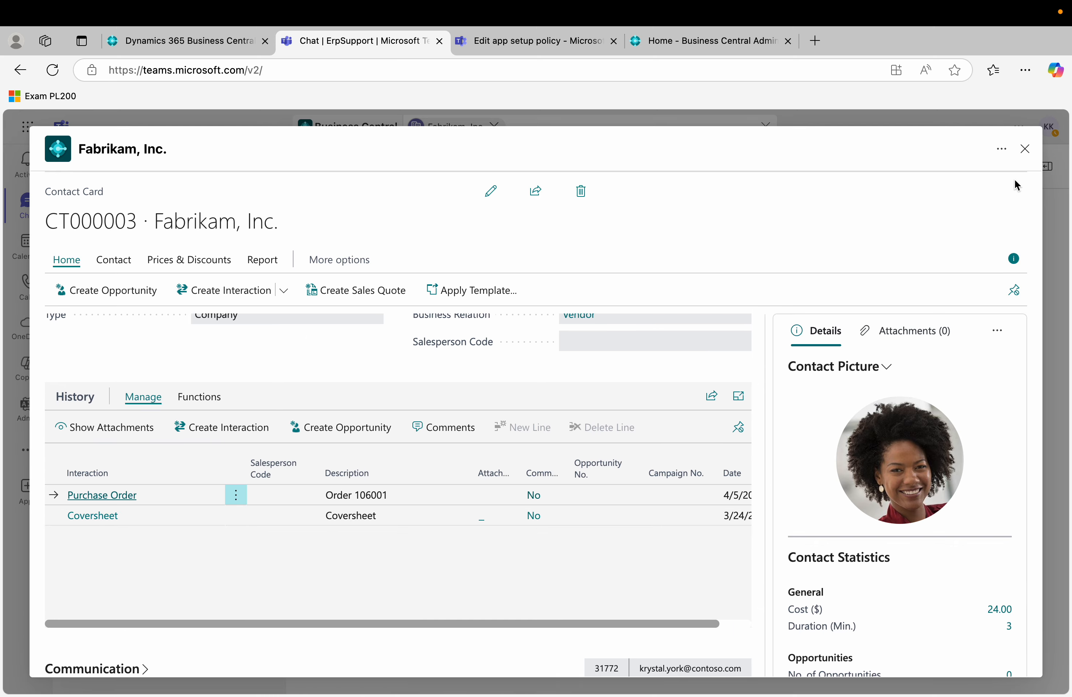
pyautogui.click(1025, 149)
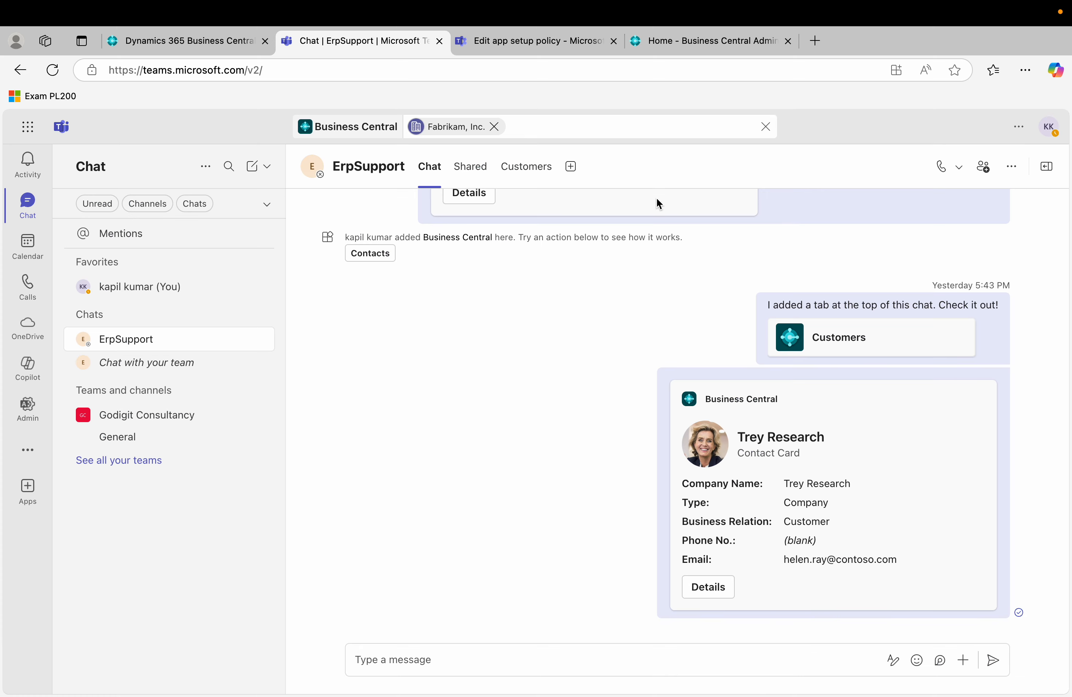
# Find Fabrikam, Inc. in the Business Central search and copy its contact card.
pyautogui.click(494, 126)
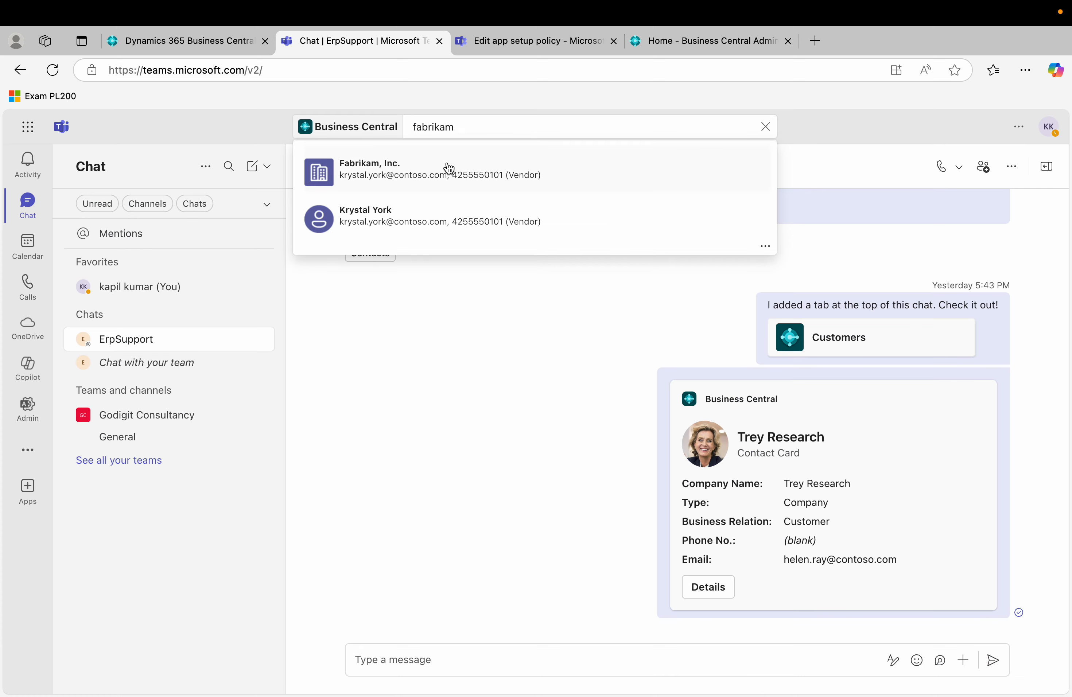
pyautogui.click(443, 174)
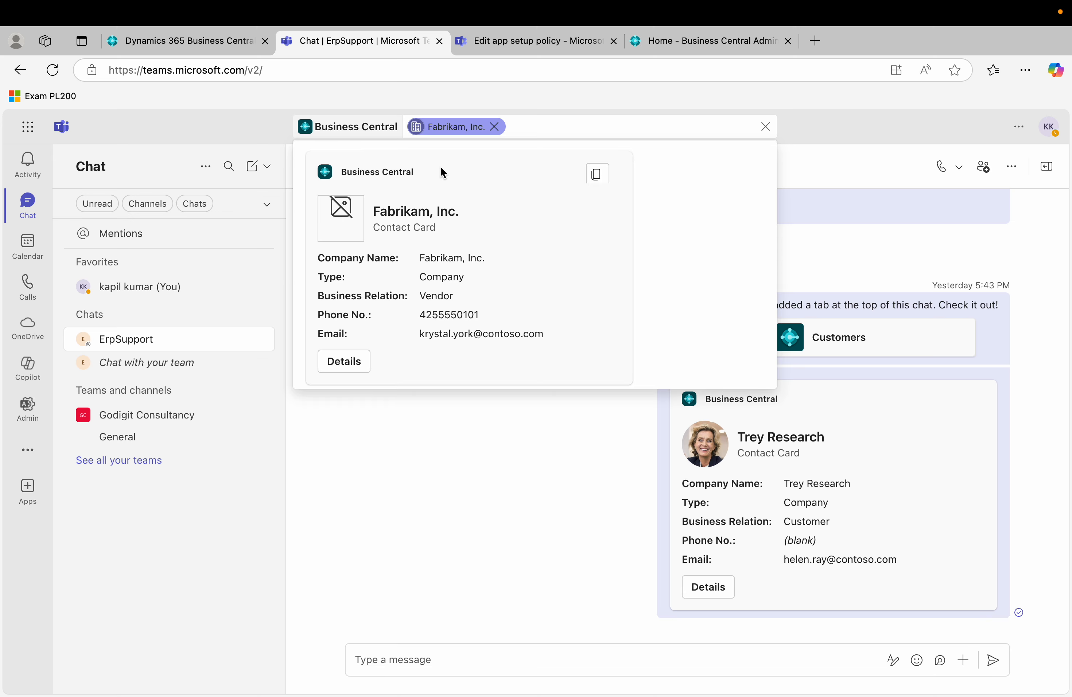
pyautogui.click(596, 174)
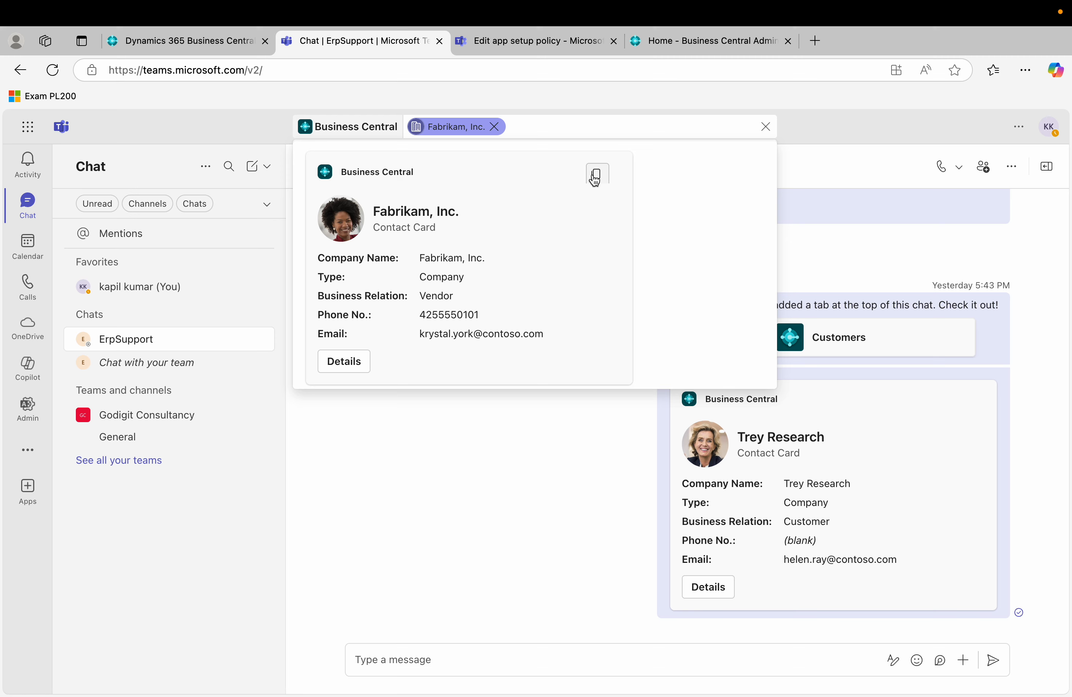
pyautogui.click(765, 127)
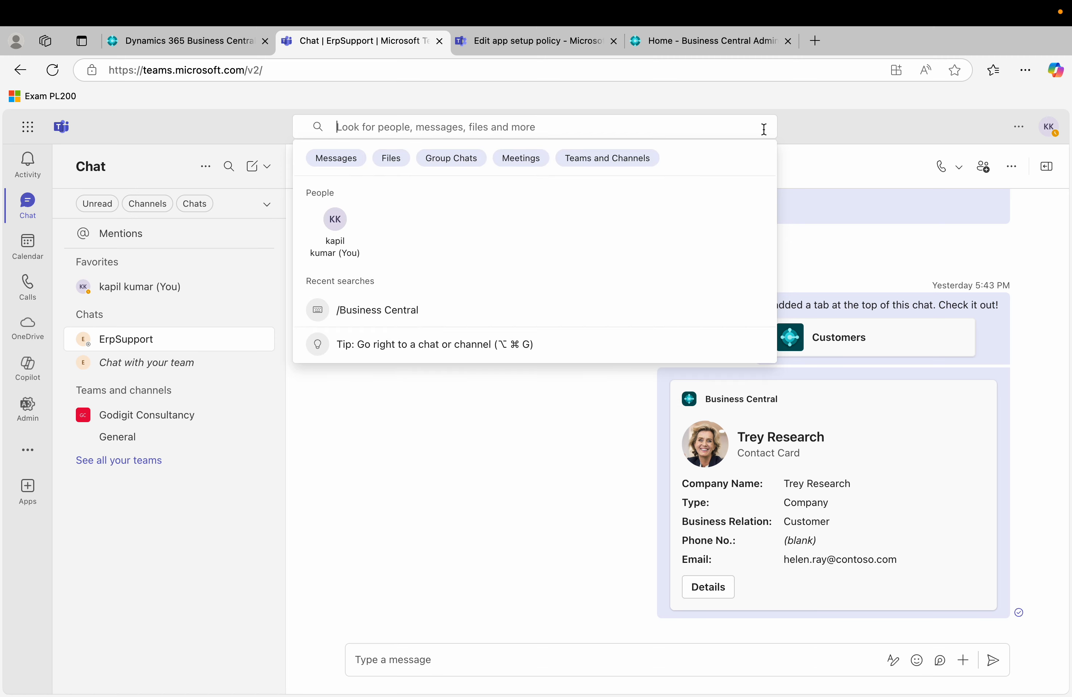
pyautogui.click(458, 518)
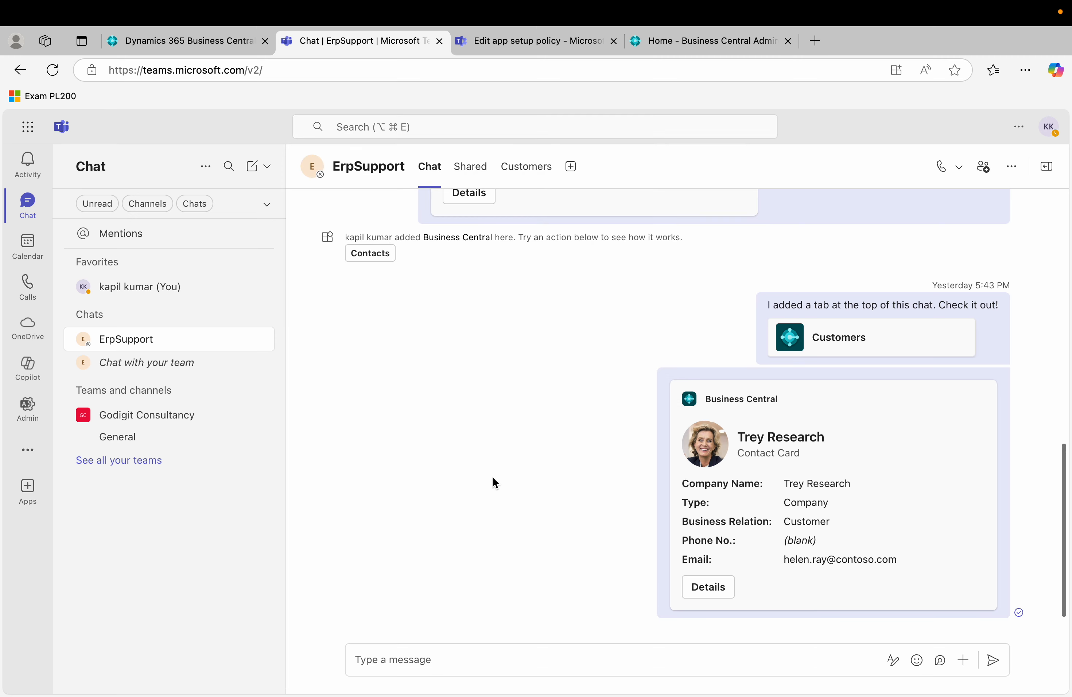
pyautogui.click(634, 120)
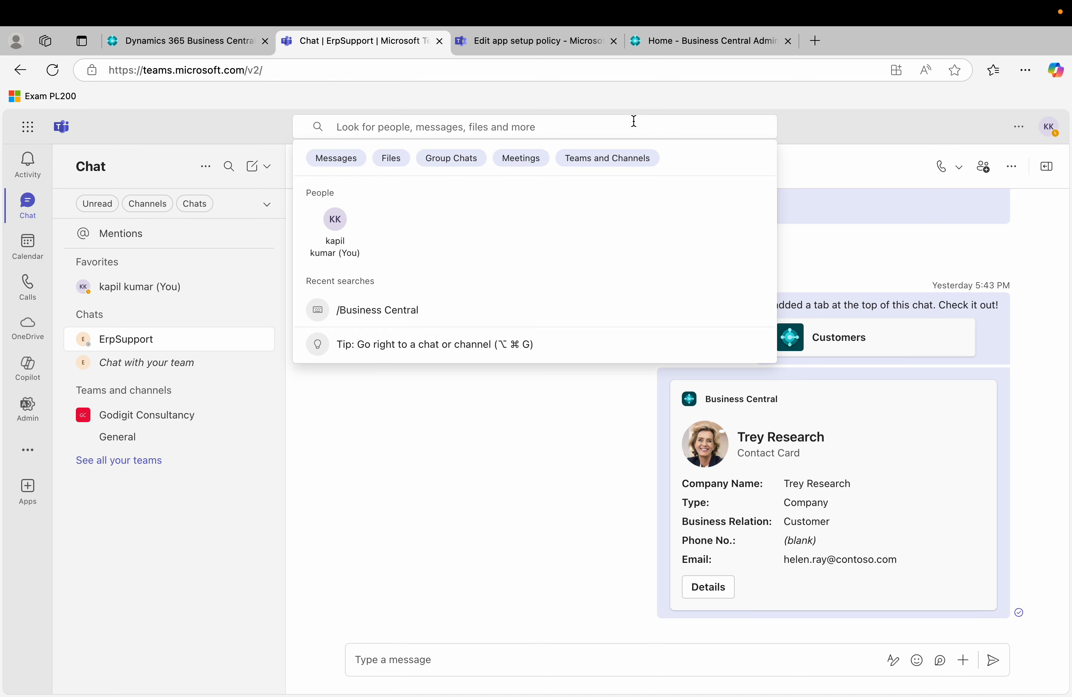
pyautogui.click(498, 613)
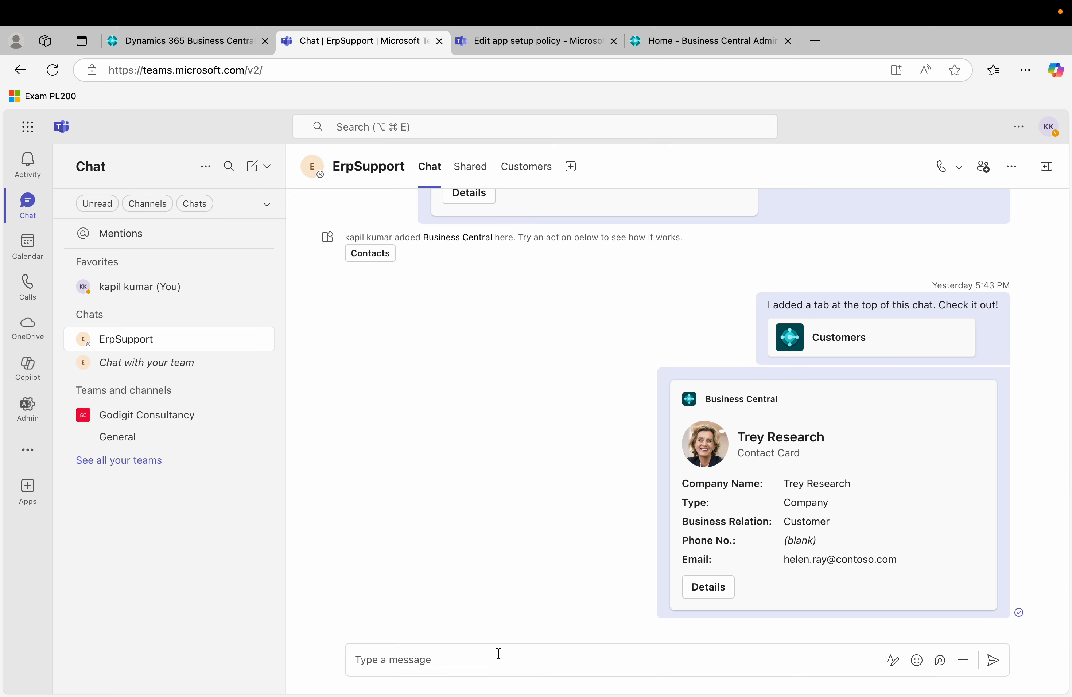
# Paste the Fabrikam, Inc. contact card into a new ErpSupport message and send it.
pyautogui.click(498, 654)
pyautogui.press('super+v')
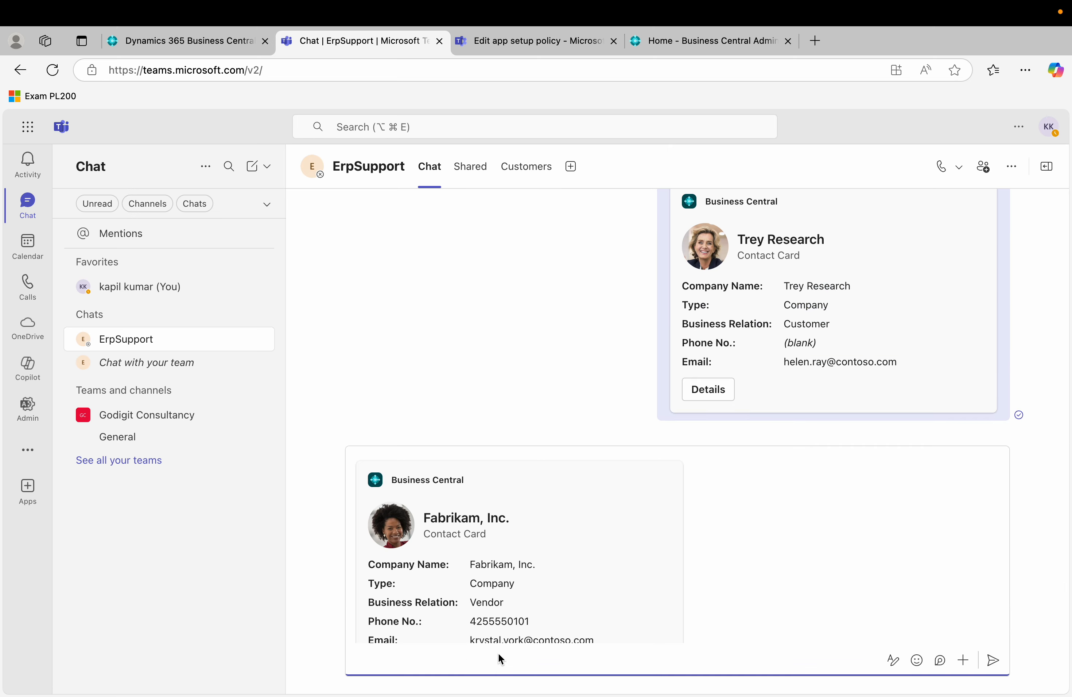
pyautogui.scroll(-3, 579, 572)
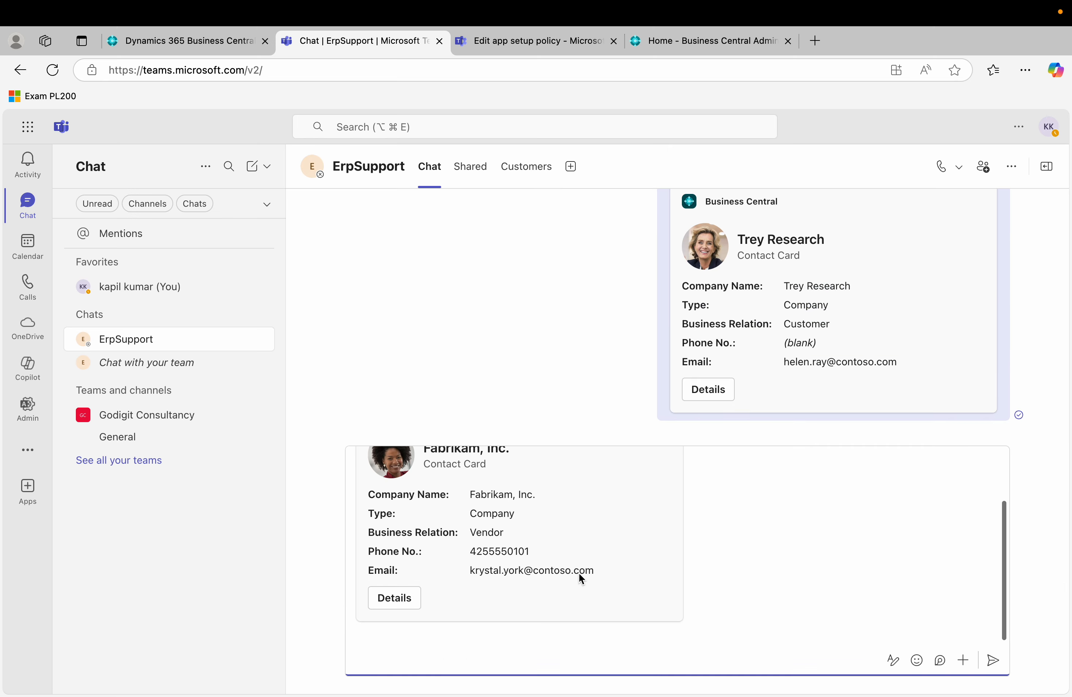
pyautogui.scroll(2, 579, 573)
pyautogui.scroll(-2, 579, 573)
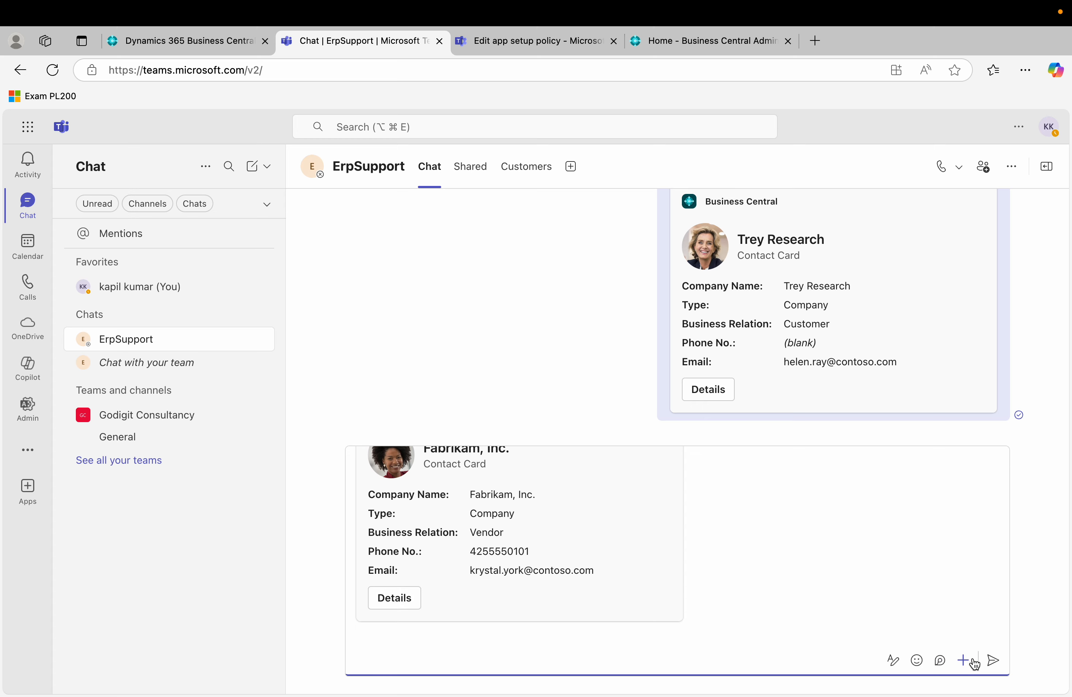
pyautogui.click(990, 665)
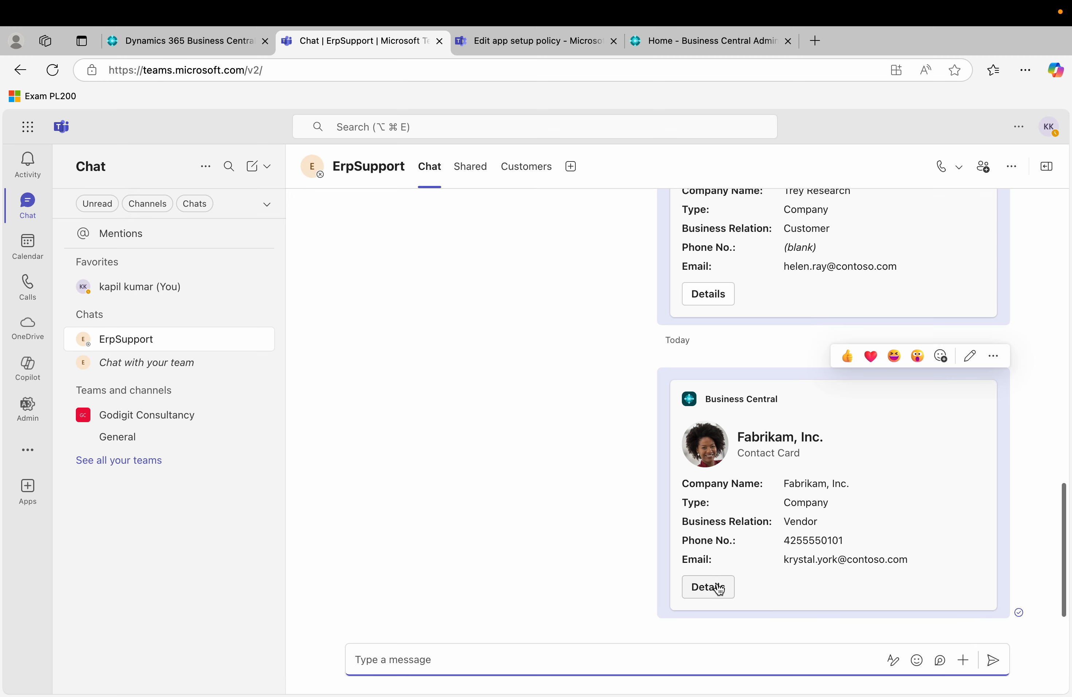
pyautogui.click(453, 530)
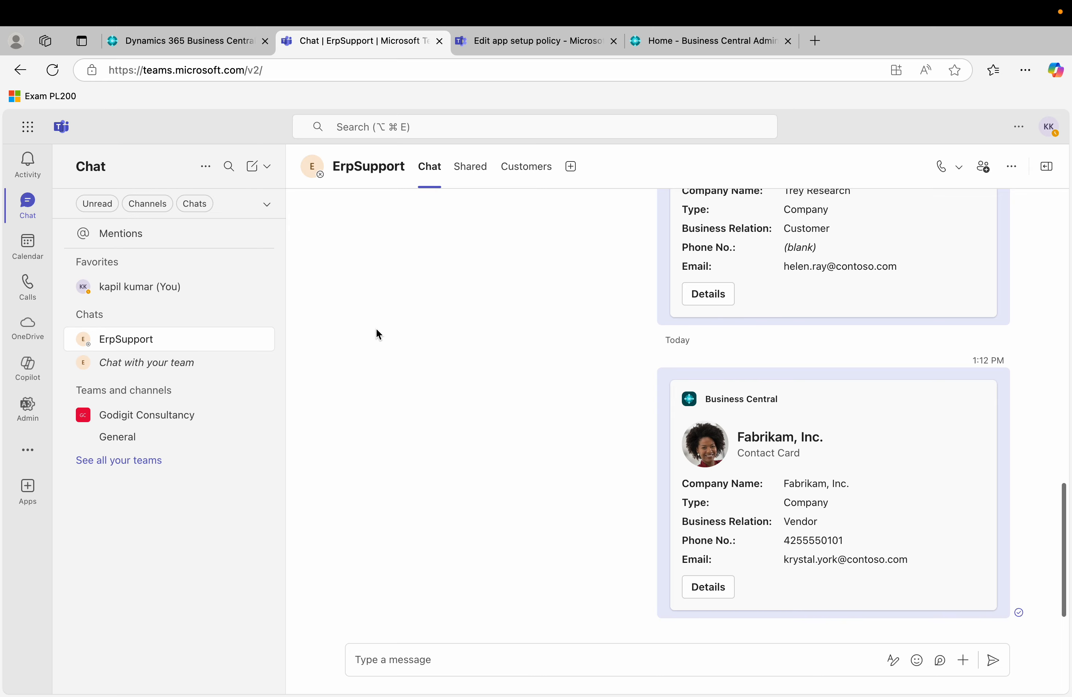
# Open item 1000 from the Business Central Items list and choose Share to Teams.
pyautogui.click(202, 44)
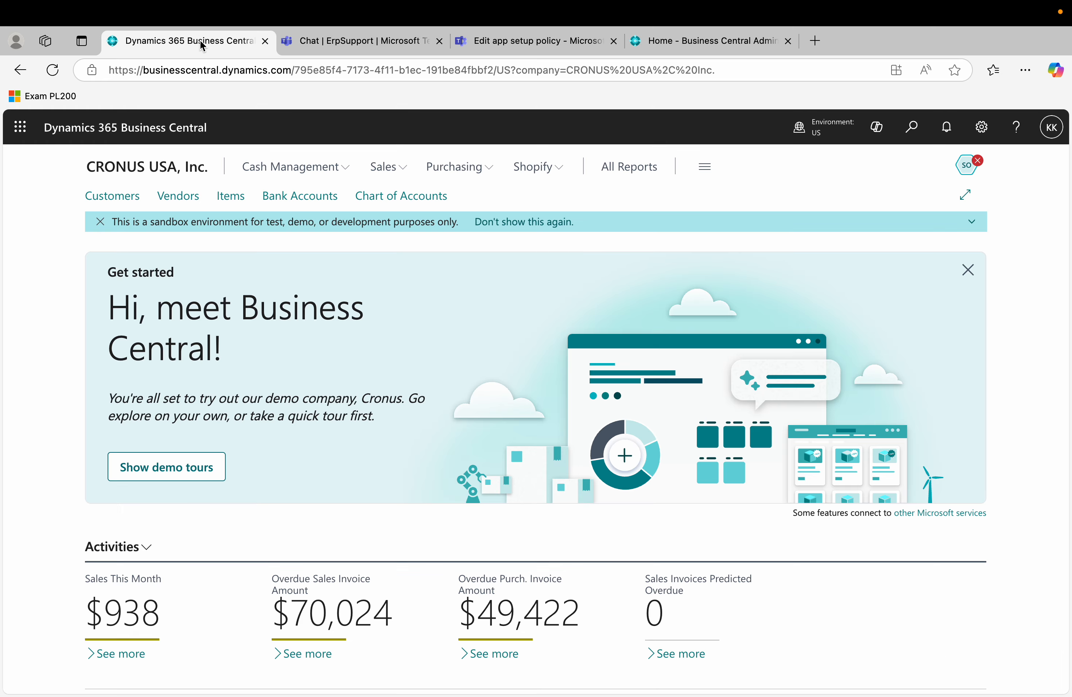
pyautogui.click(218, 201)
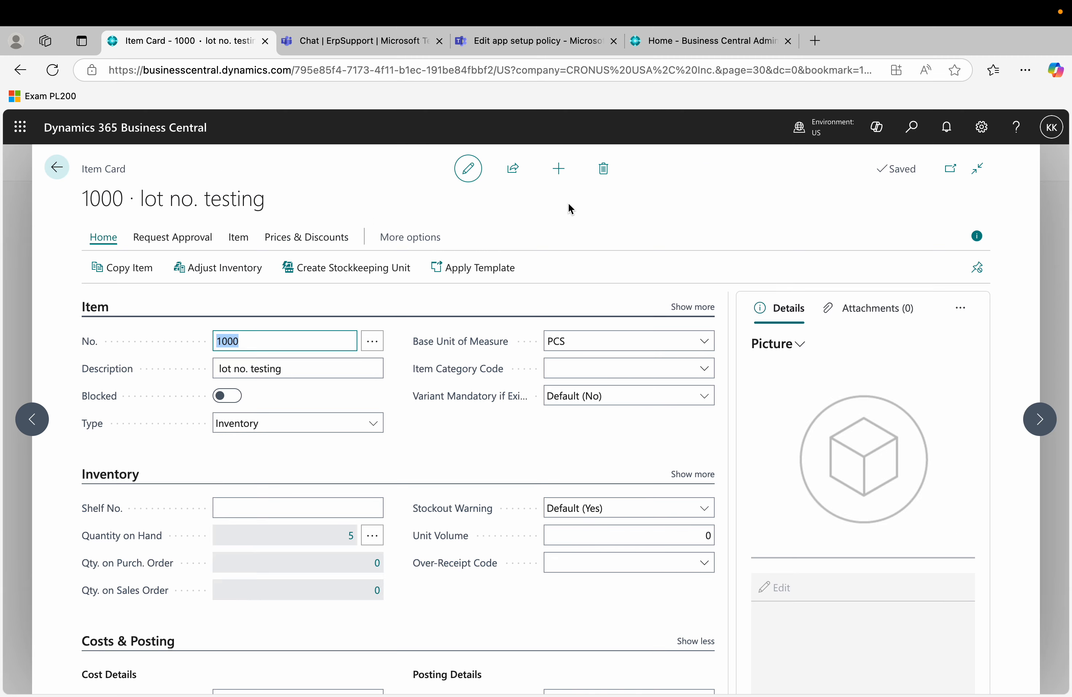
pyautogui.click(512, 172)
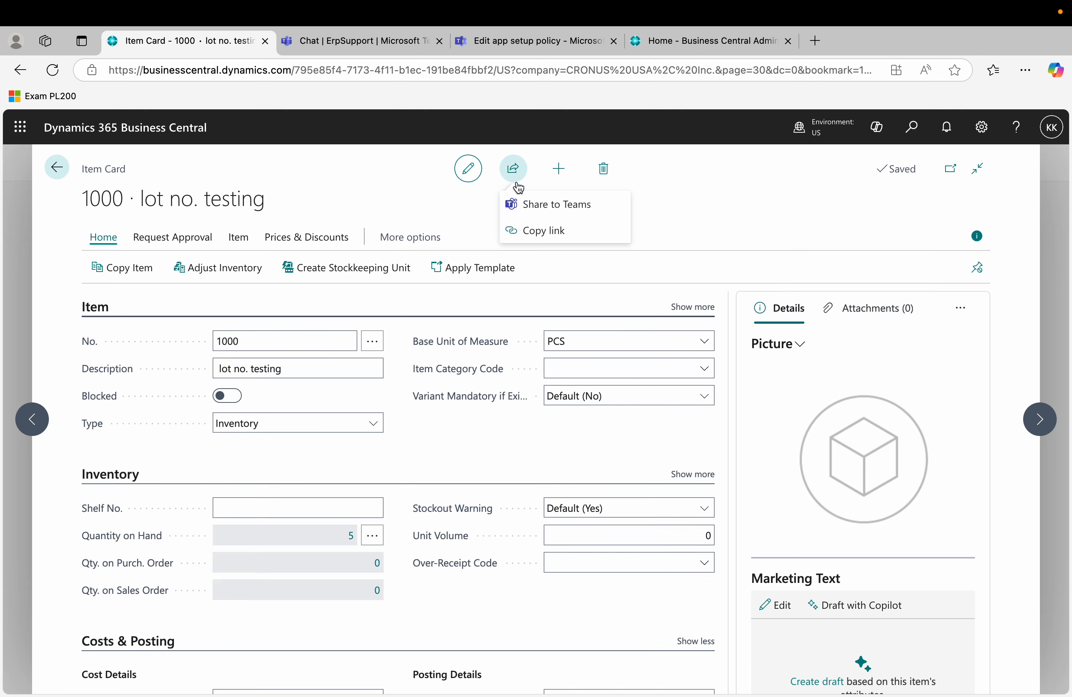
pyautogui.click(564, 206)
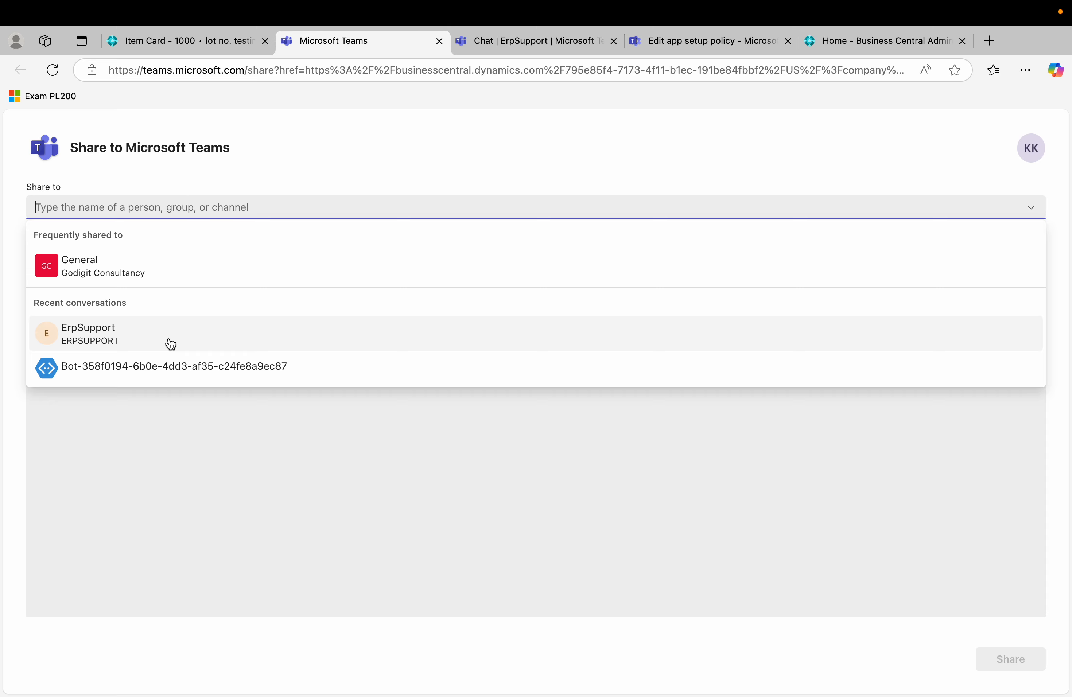
# Share item 1000's card with preview to the ErpSupport chat, then close the share tab.
pyautogui.click(170, 345)
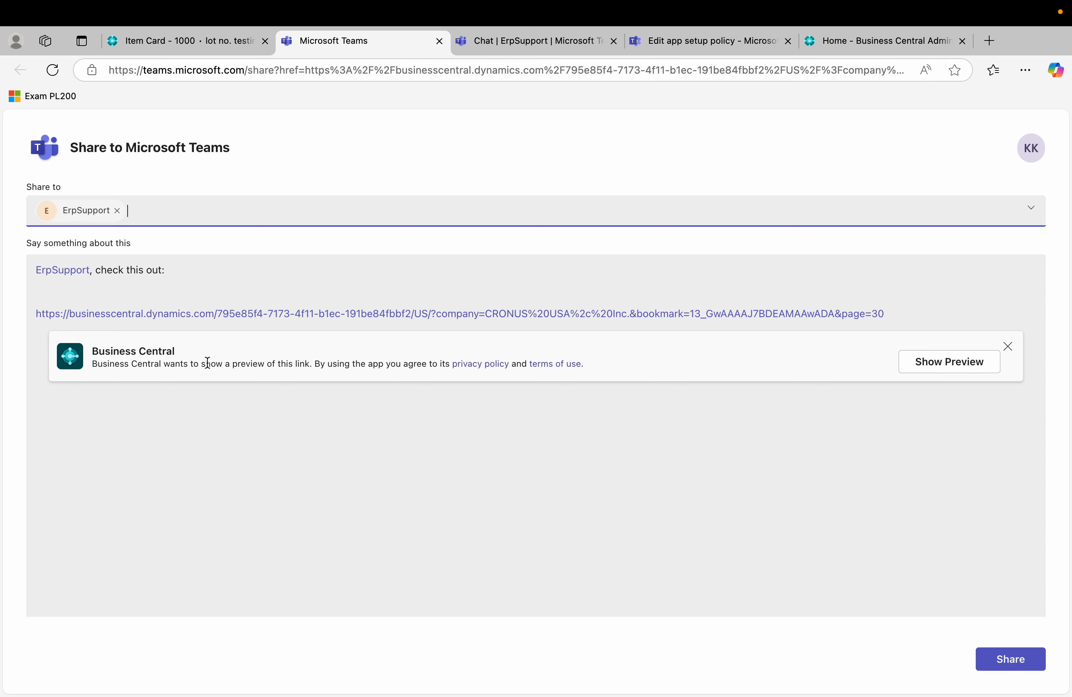
pyautogui.click(976, 374)
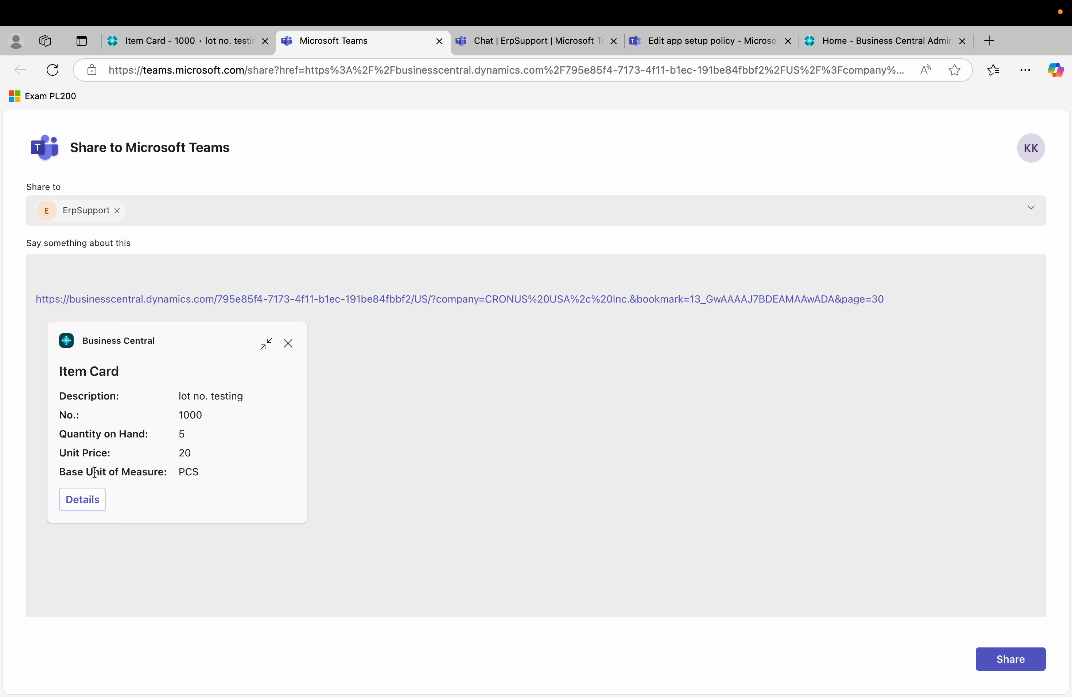
pyautogui.click(1020, 662)
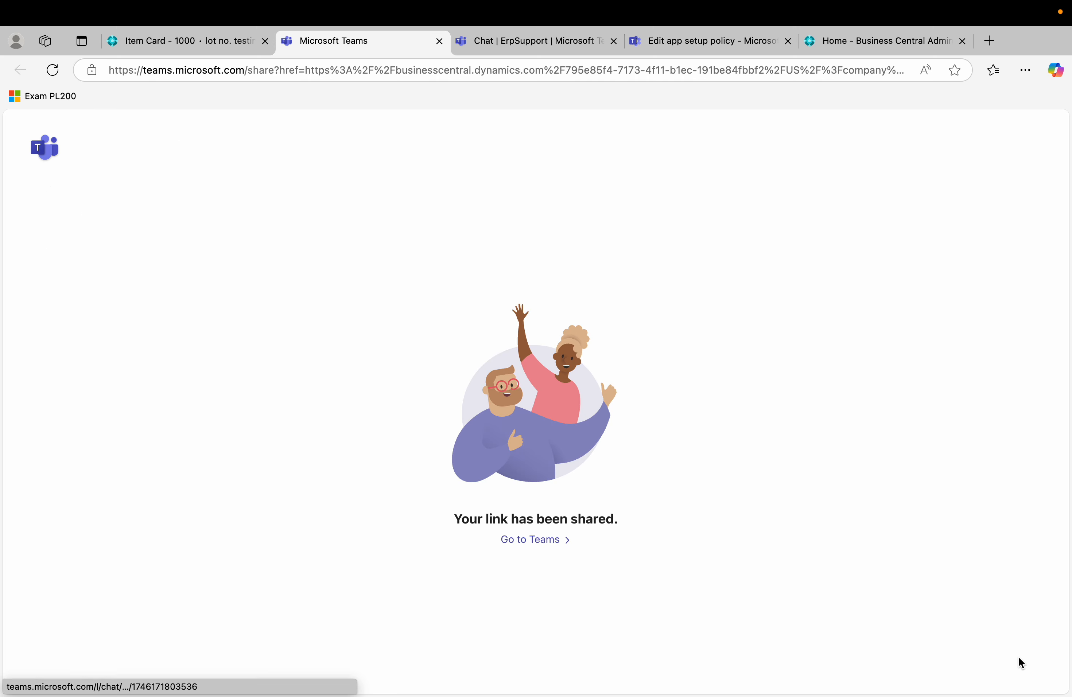
pyautogui.click(440, 41)
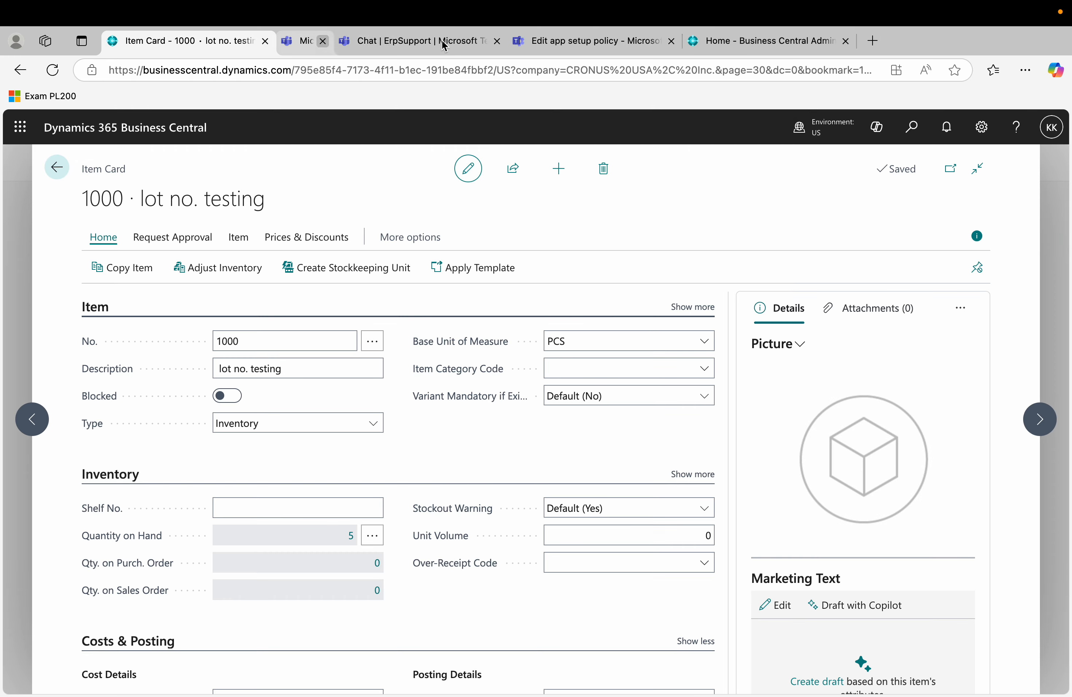
# Go back to the ErpSupport chat and open the full Item Card for item 1000 from the shared card.
pyautogui.click(393, 42)
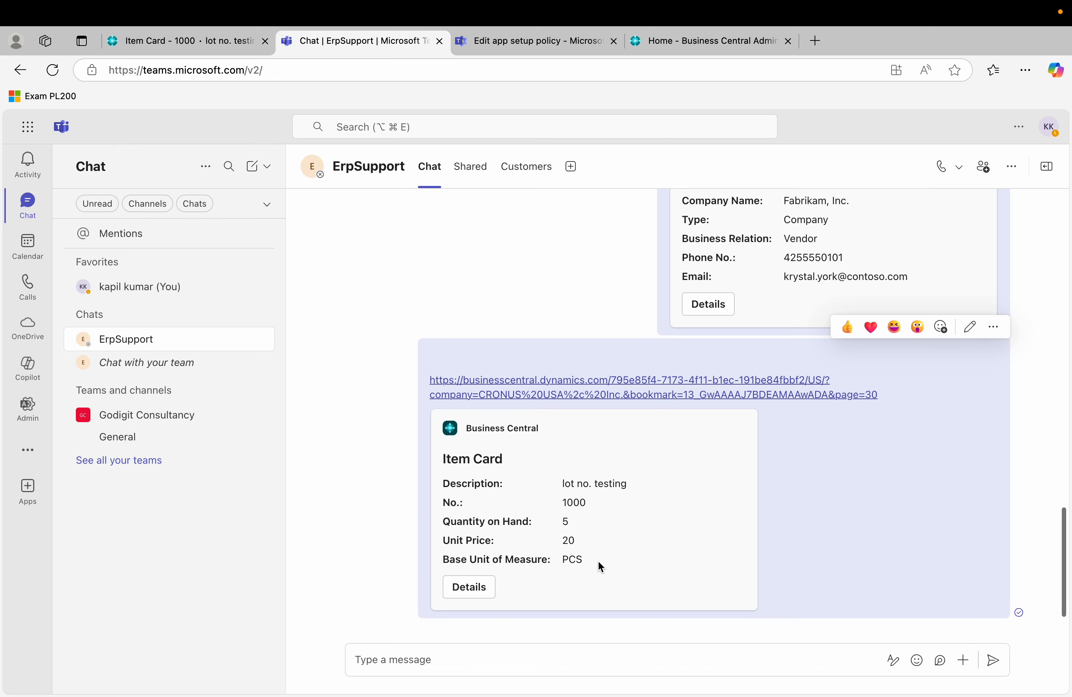
pyautogui.click(479, 587)
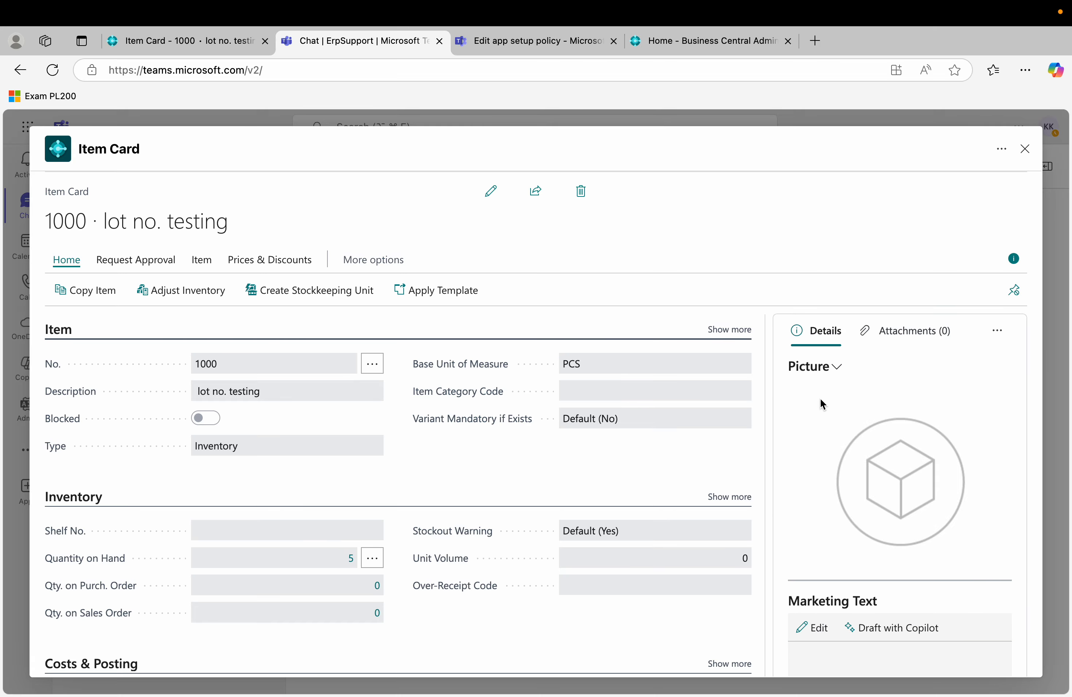
# Edit item 1000's Shelf No. with 'rr', delete it again, and close the card unchanged.
pyautogui.click(493, 193)
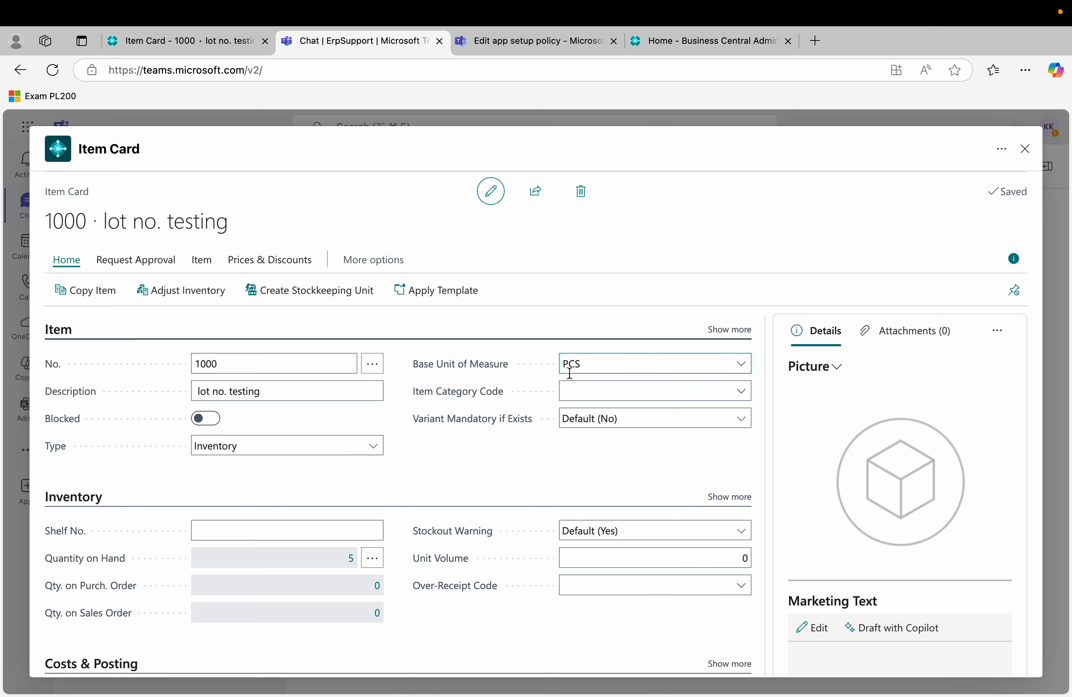
pyautogui.click(311, 522)
pyautogui.write('rr')
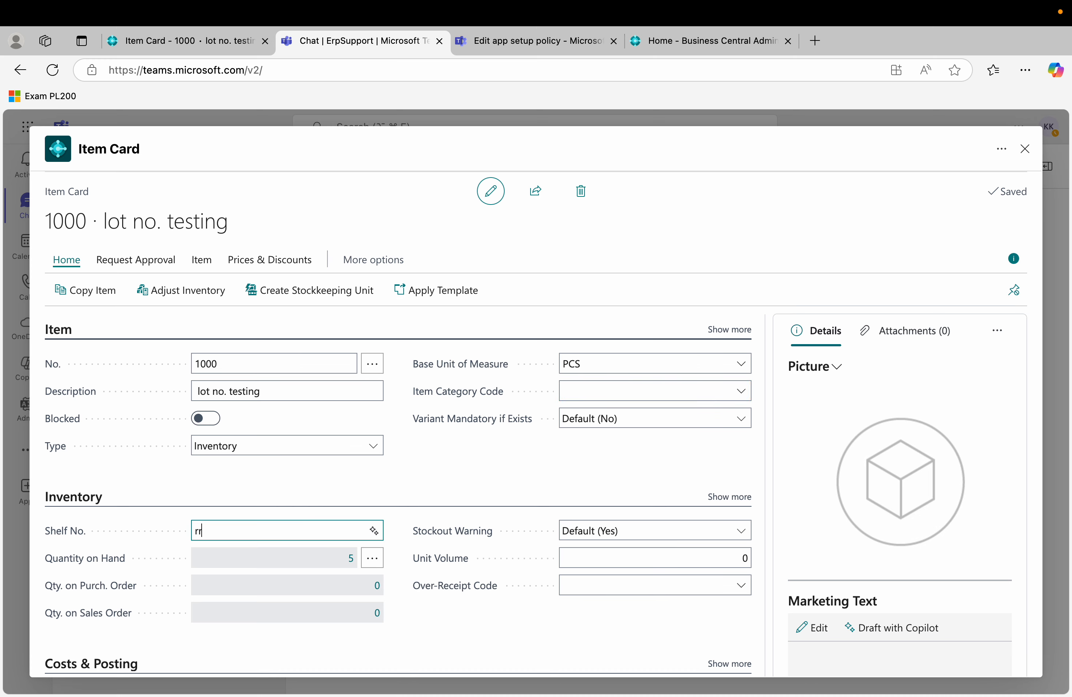
pyautogui.press('BackSpace')
pyautogui.press('BackSpace')
pyautogui.click(1025, 149)
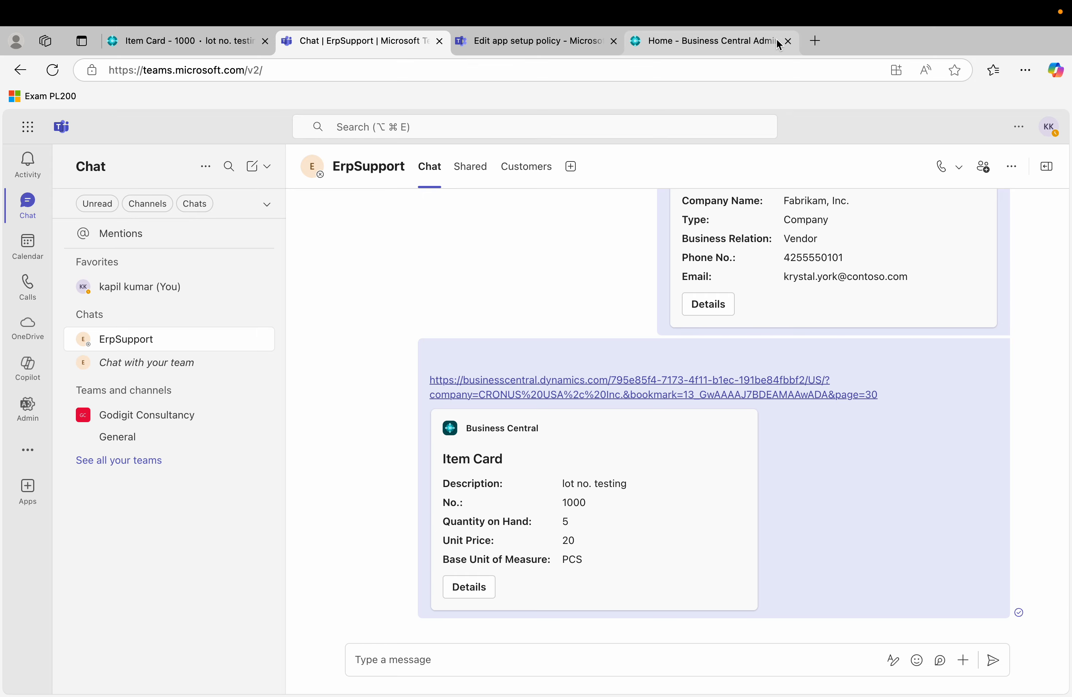
pyautogui.moveTo(787, 2)
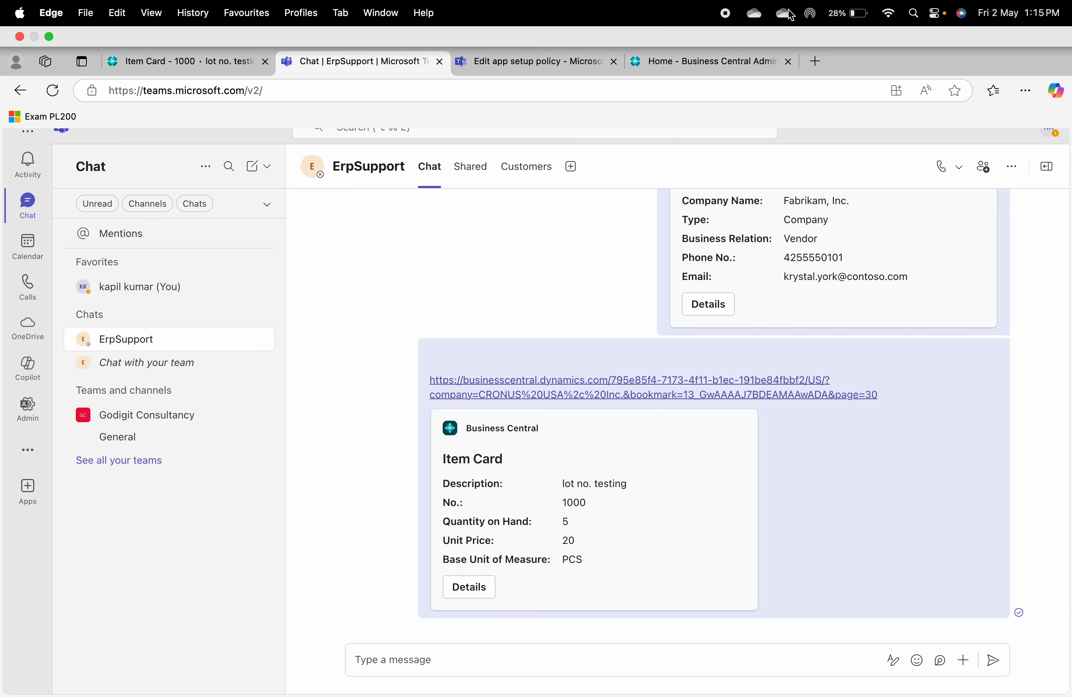